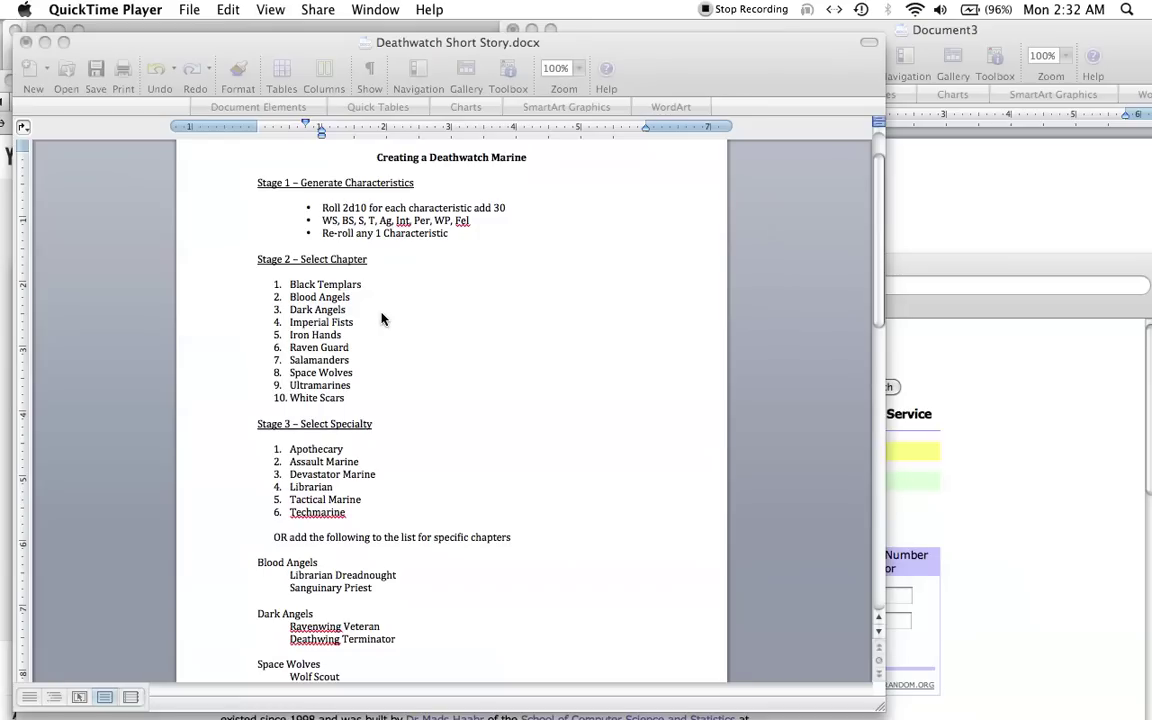
- Examine the RANDOM.ORG number generator, the Deathwatch marine creation rules and the blank character sheet
{"action": "left_click", "coordinate": [1063, 538]}
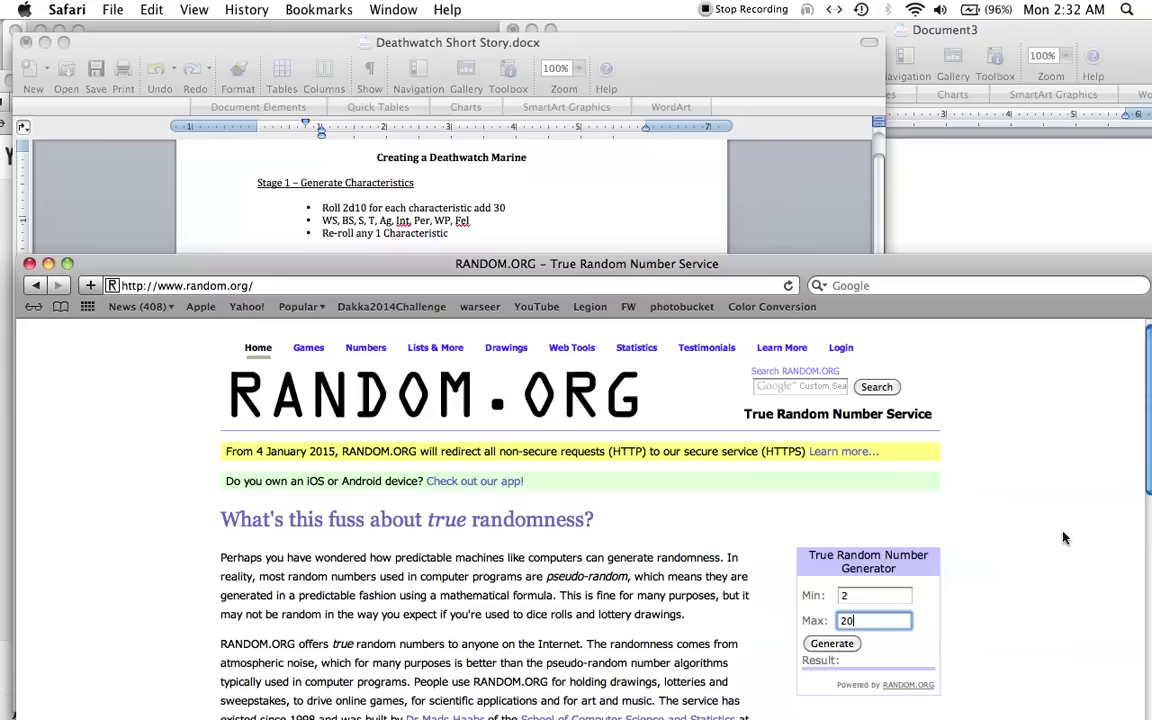
{"action": "left_click", "coordinate": [766, 227]}
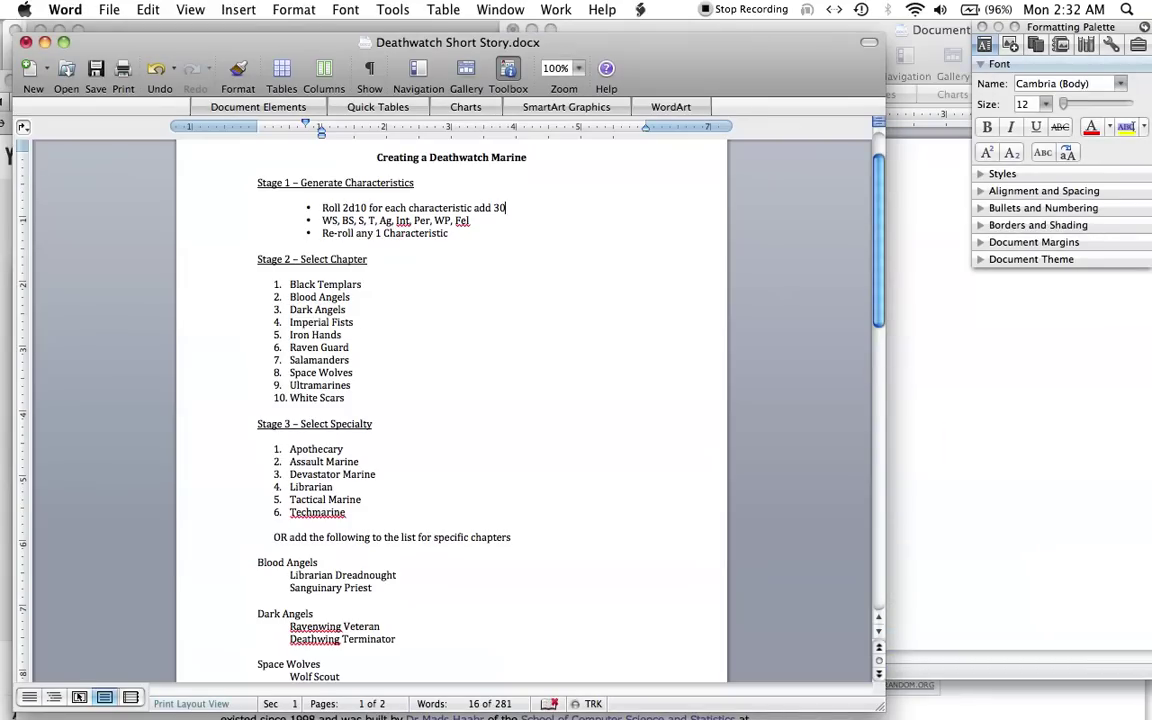
{"action": "left_click", "coordinate": [1041, 309]}
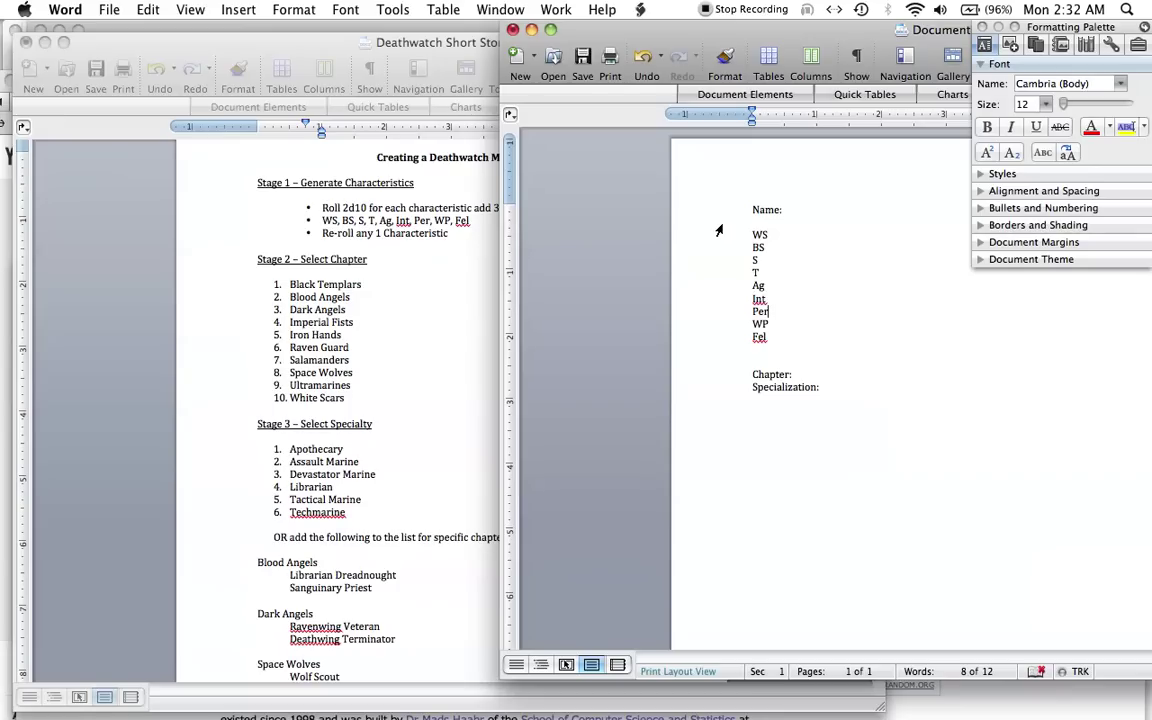
{"action": "left_click", "coordinate": [419, 221]}
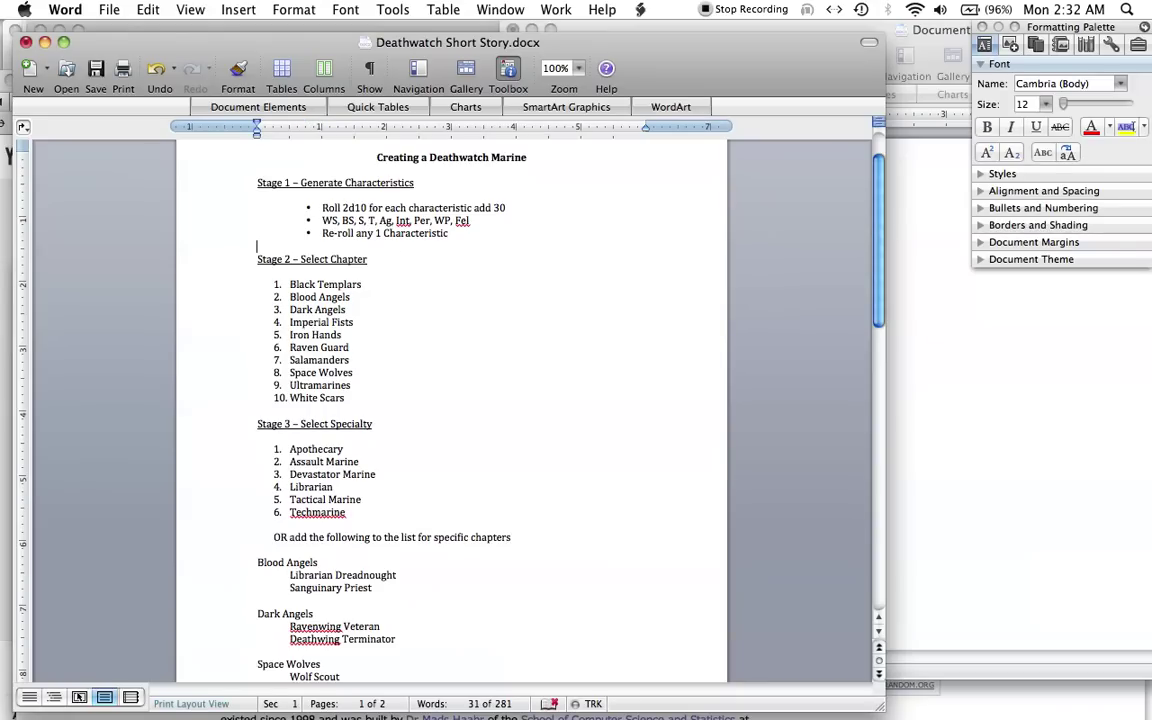
- Switch to Safari and reposition the RANDOM.ORG and YouTube windows, leaving the random number generator in front
{"action": "left_click", "coordinate": [193, 697]}
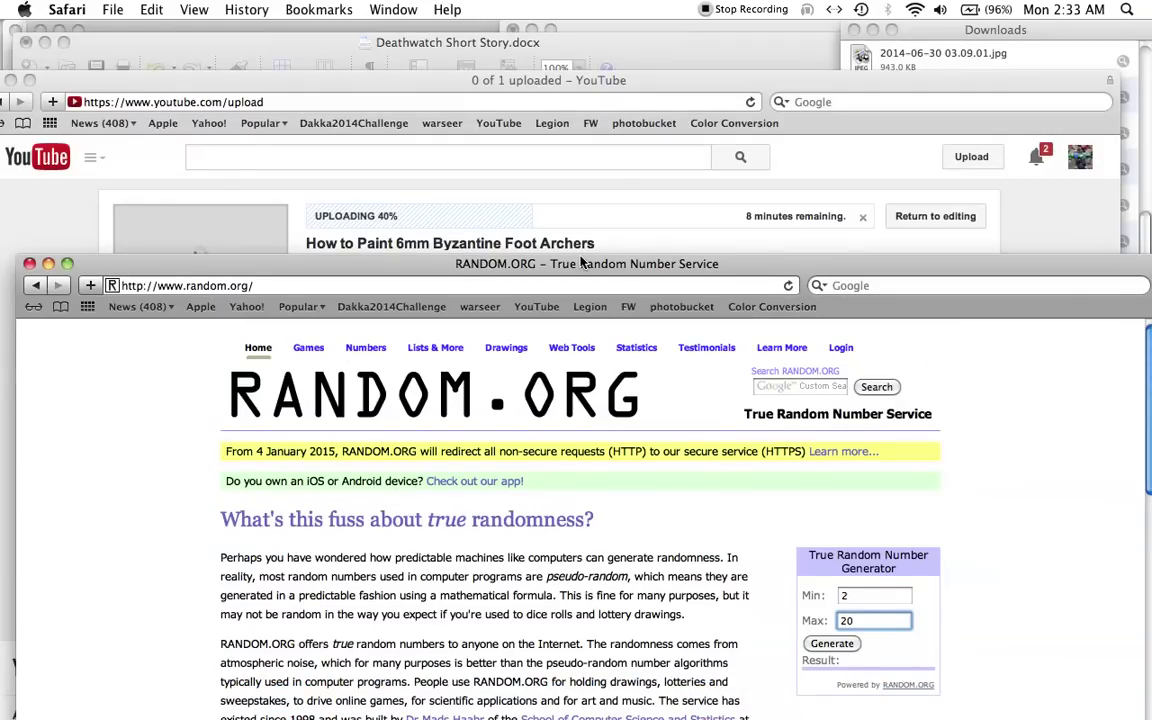
{"action": "left_click_drag", "start_coordinate": [581, 261], "coordinate": [584, 229]}
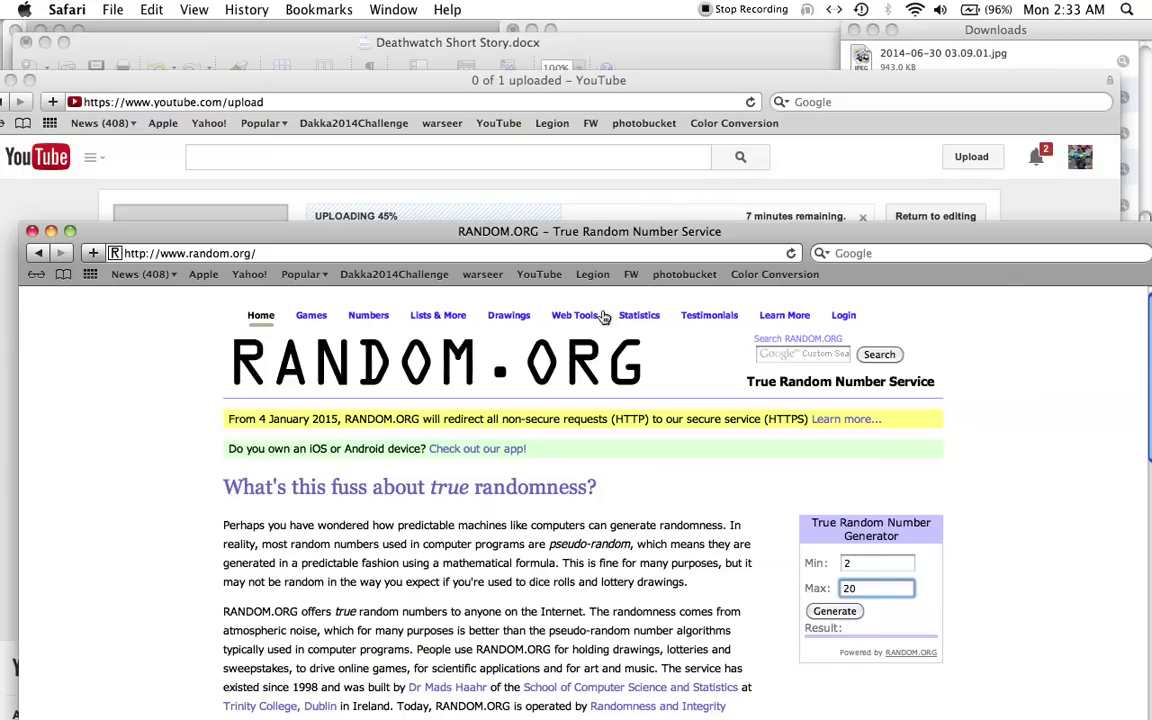
{"action": "left_click", "coordinate": [420, 77]}
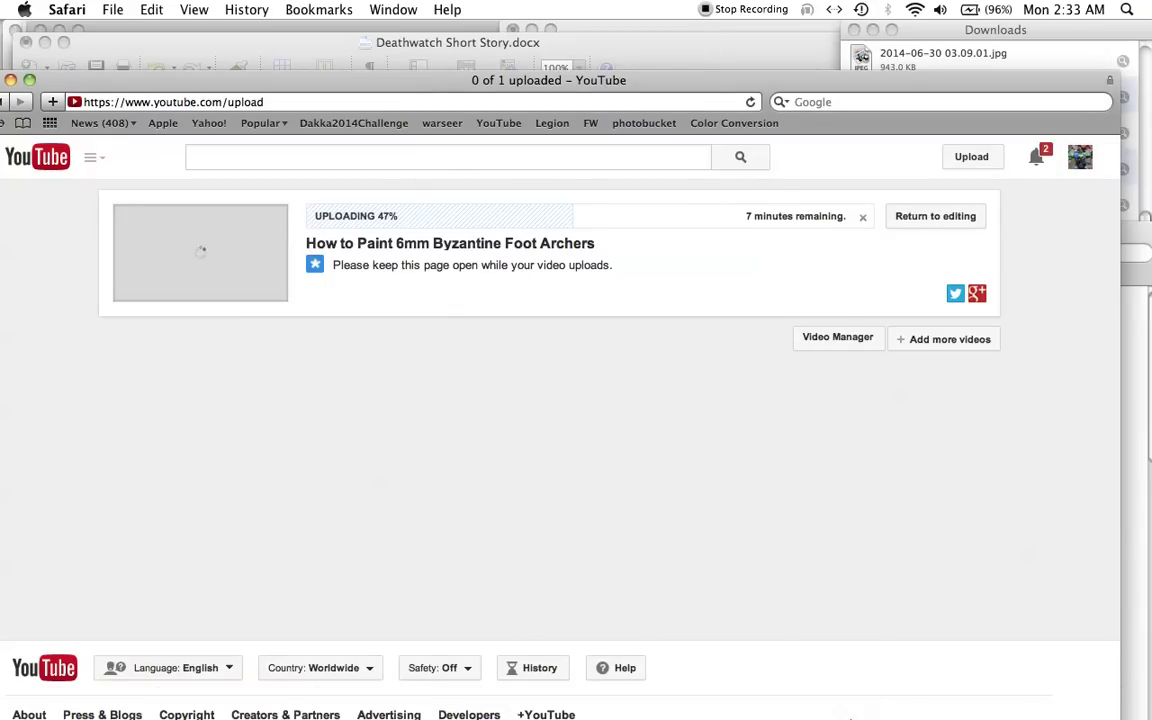
{"action": "left_click", "coordinate": [893, 693]}
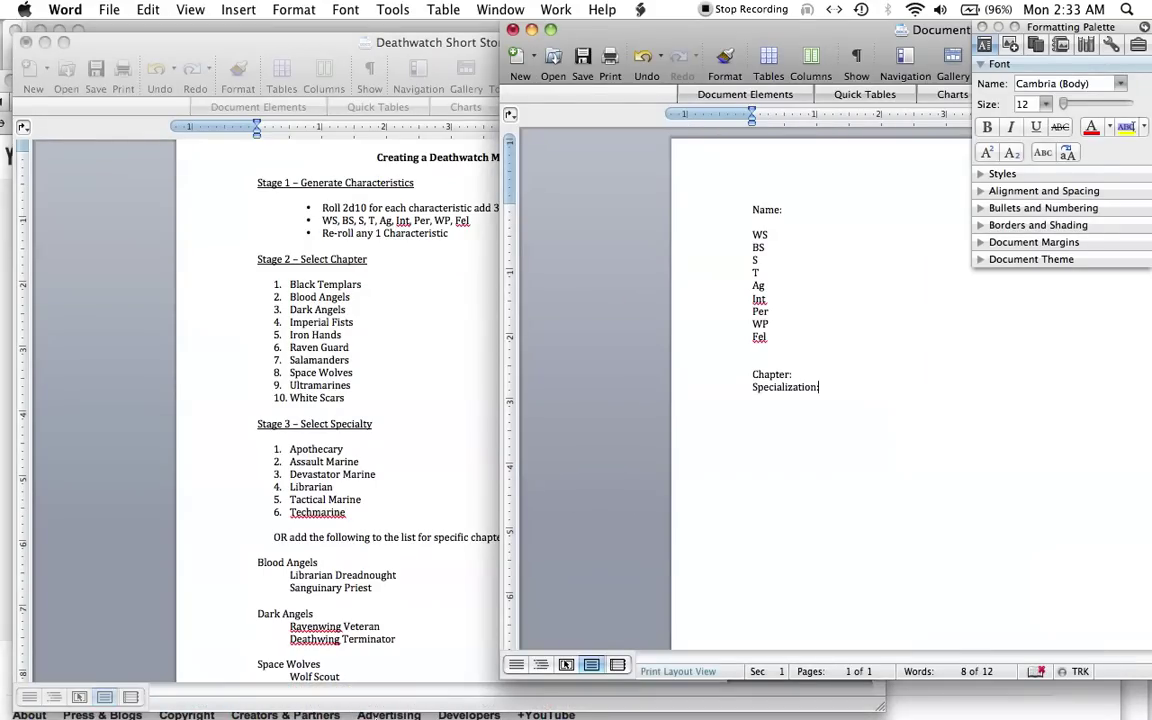
{"action": "mouse_move", "coordinate": [224, 716]}
{"action": "left_click", "coordinate": [193, 695]}
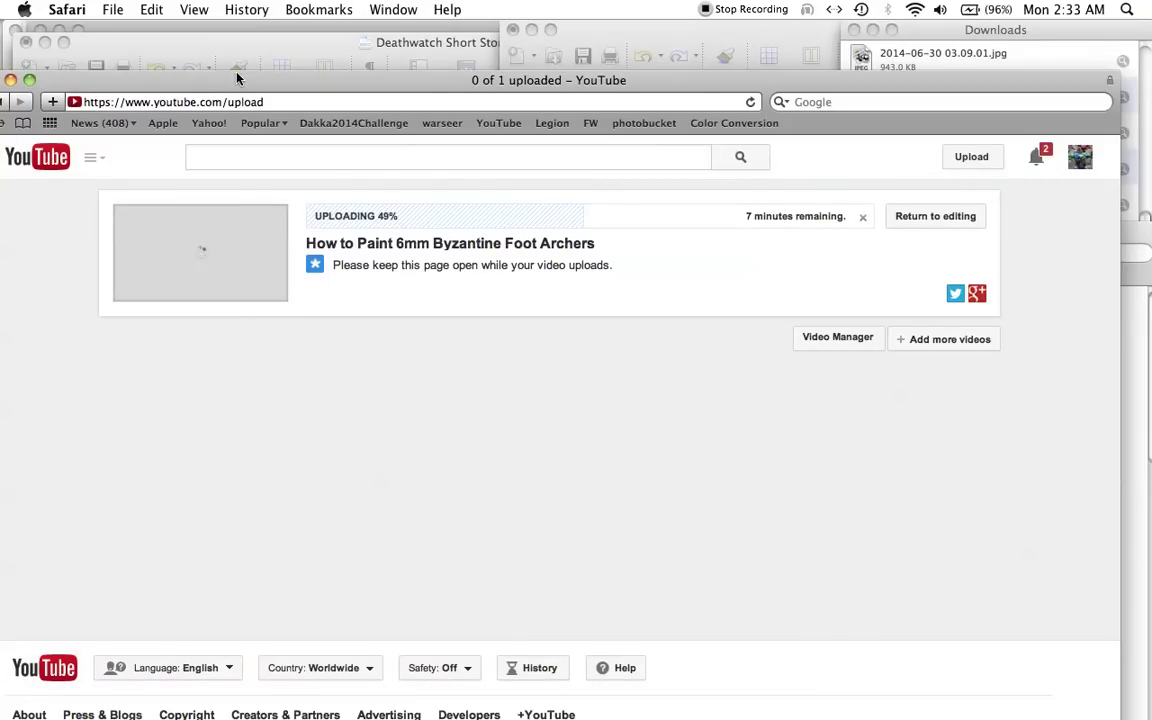
{"action": "left_click_drag", "start_coordinate": [237, 78], "coordinate": [99, 76]}
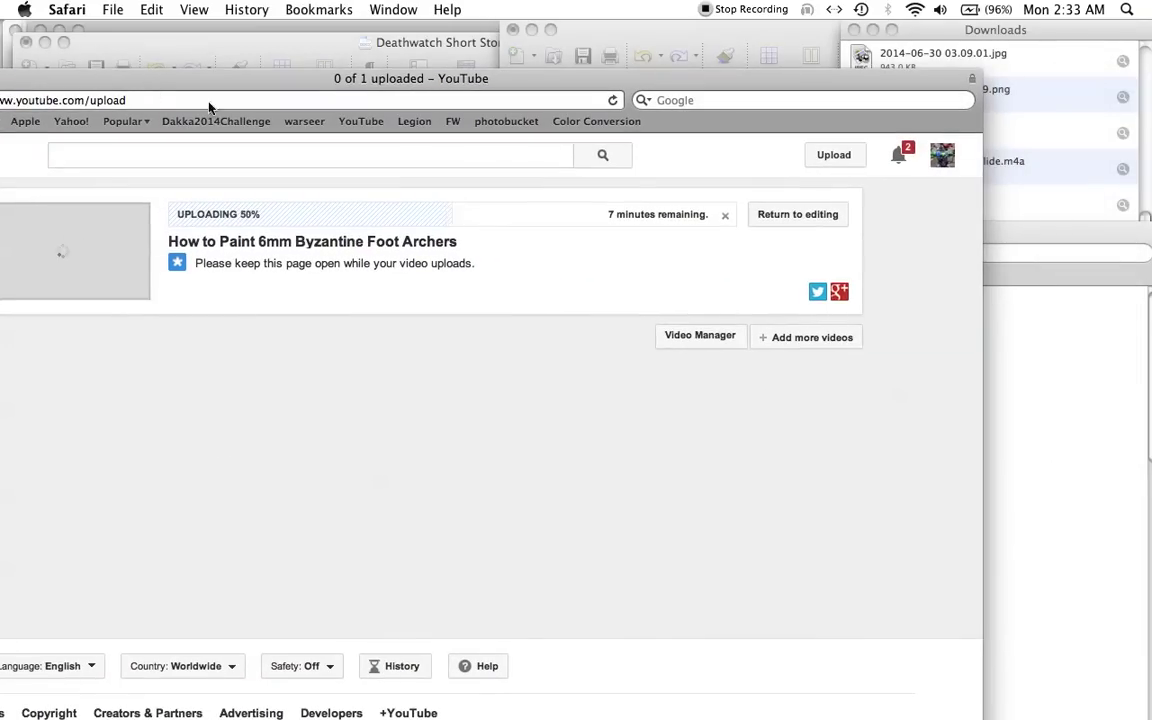
{"action": "left_click", "coordinate": [1039, 393]}
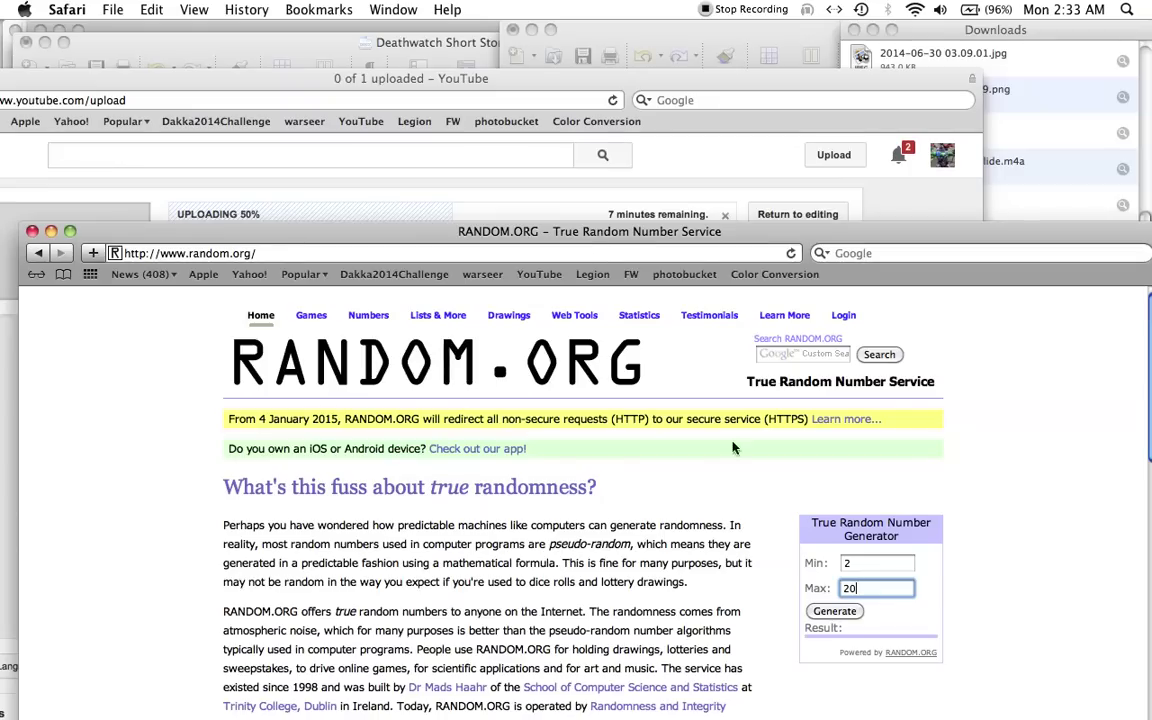
- Generate a random number between 2 and 20 and enter 39 for WS on the Word character sheet
{"action": "left_click", "coordinate": [843, 614]}
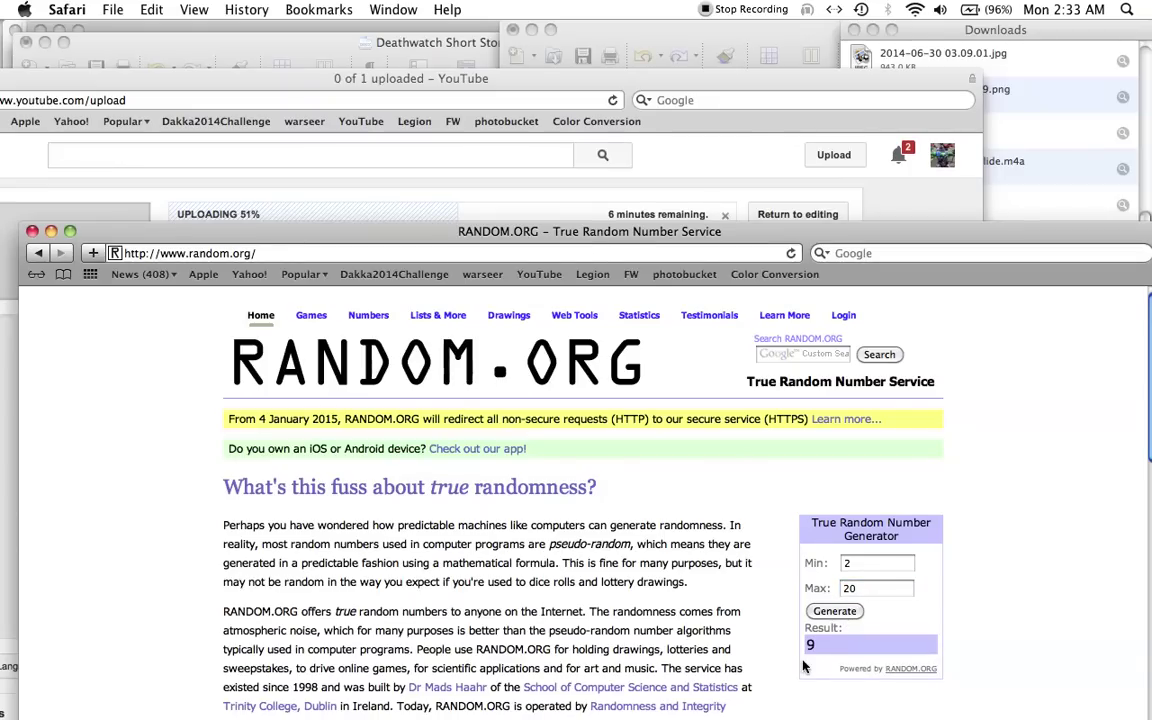
{"action": "left_click", "coordinate": [887, 695]}
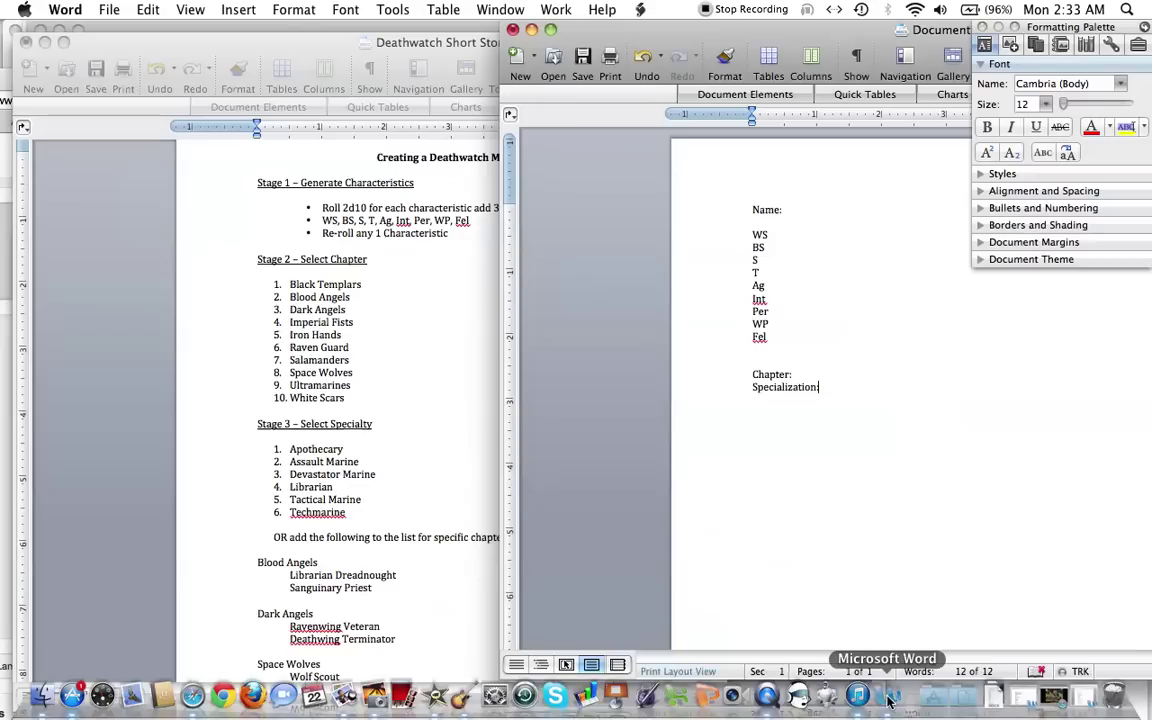
{"action": "left_click", "coordinate": [768, 234]}
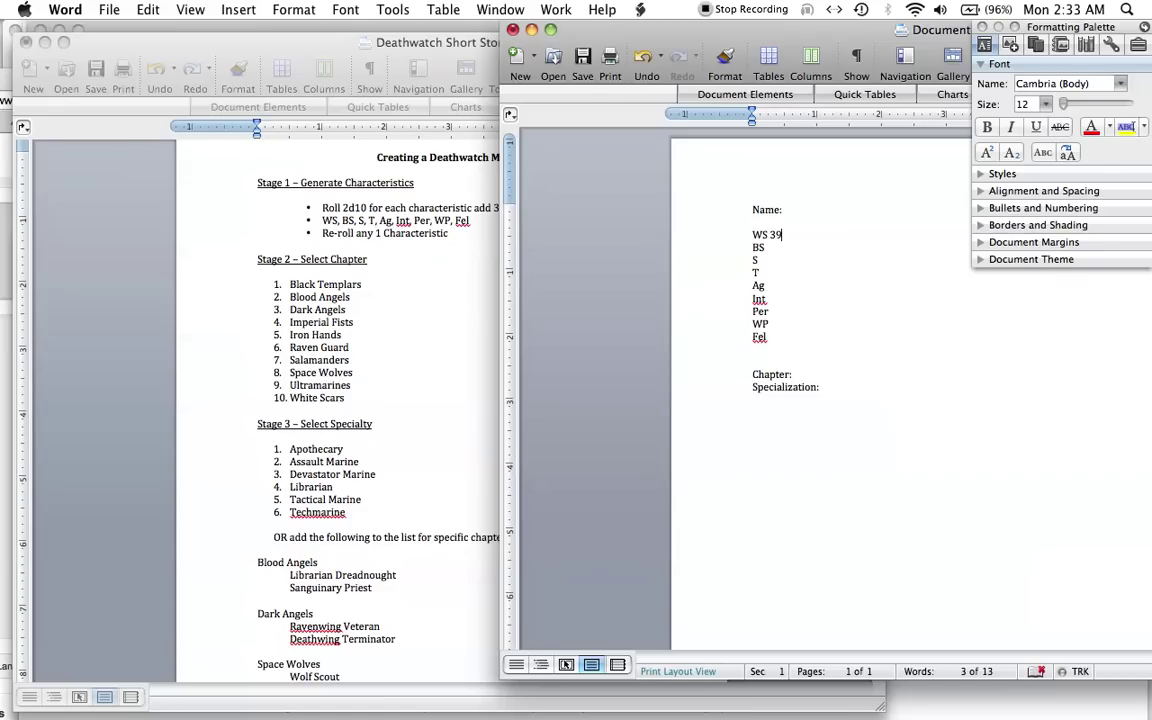
- Generate another number on RANDOM.ORG and enter 50 for BS on the Word character sheet
{"action": "left_click", "coordinate": [985, 707]}
{"action": "left_click", "coordinate": [823, 615]}
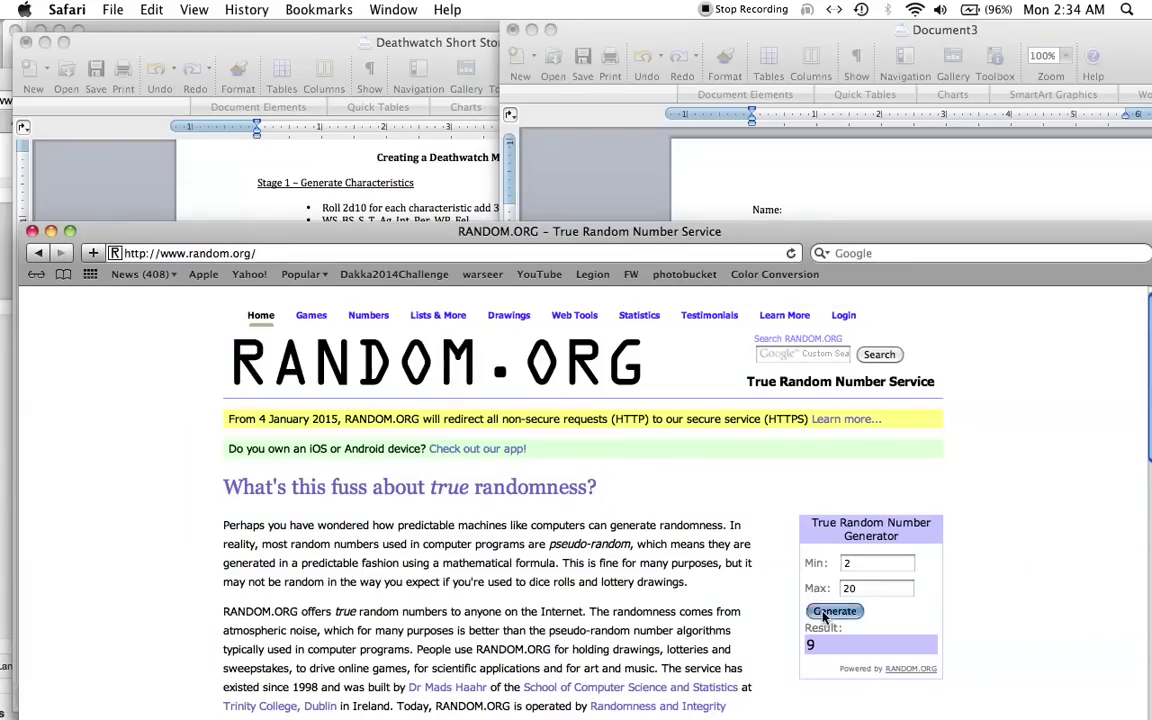
{"action": "left_click", "coordinate": [881, 205]}
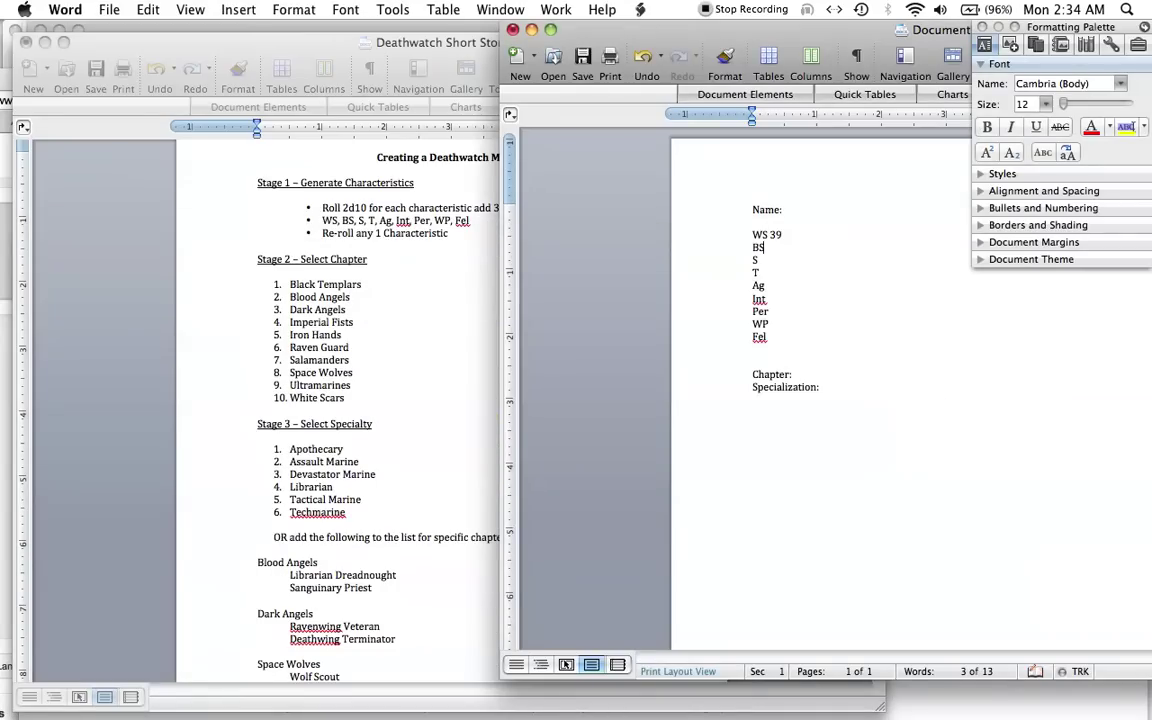
{"action": "type", "text": "50"}
- Generate two more numbers on RANDOM.ORG and enter 33 for S and 40 for T on the Word character sheet
{"action": "left_click", "coordinate": [910, 693]}
{"action": "left_click", "coordinate": [838, 611]}
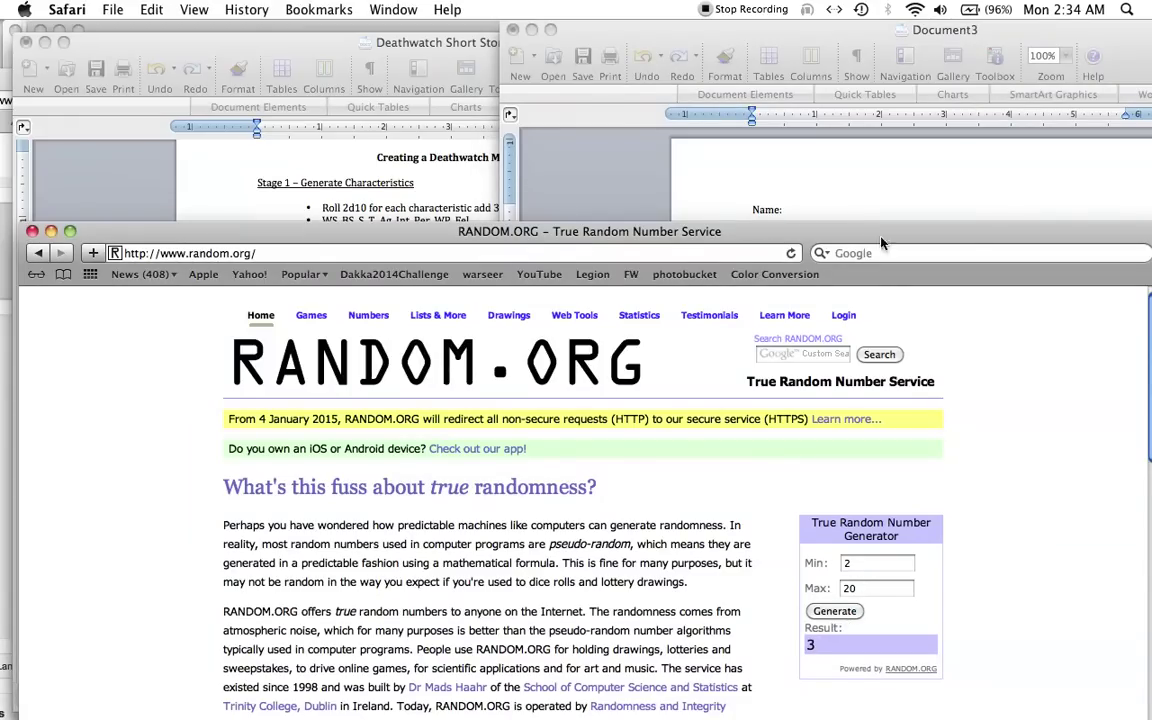
{"action": "left_click", "coordinate": [757, 187]}
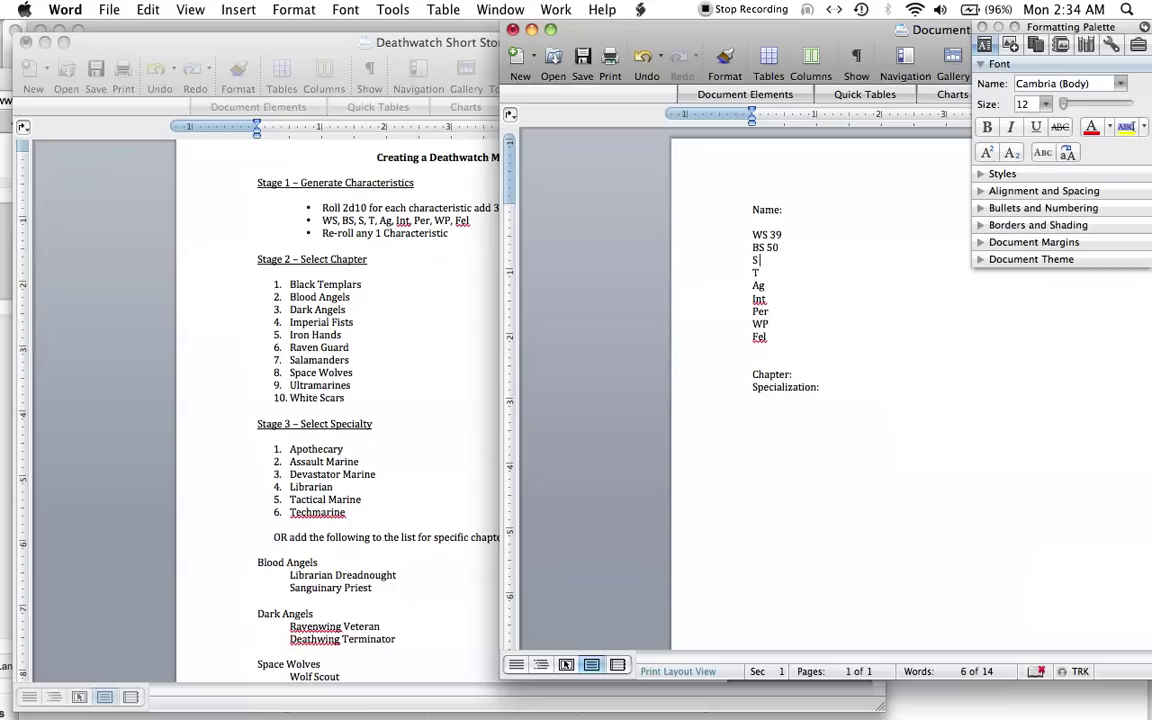
{"action": "type", "text": "23"}
{"action": "key", "text": "Down"}
{"action": "key", "text": "super+Tab"}
{"action": "left_click", "coordinate": [836, 614]}
{"action": "left_click", "coordinate": [684, 192]}
{"action": "type", "text": "3"}
{"action": "key", "text": "BackSpace"}
{"action": "key", "text": "BackSpace"}
{"action": "type", "text": "3"}
{"action": "left_click", "coordinate": [761, 272]}
{"action": "type", "text": "4"}
{"action": "type", "text": "0"}
- Generate the next number on RANDOM.ORG and enter 44 for Ag on the Word character sheet
{"action": "left_click", "coordinate": [766, 285]}
{"action": "key", "text": "super+Tab"}
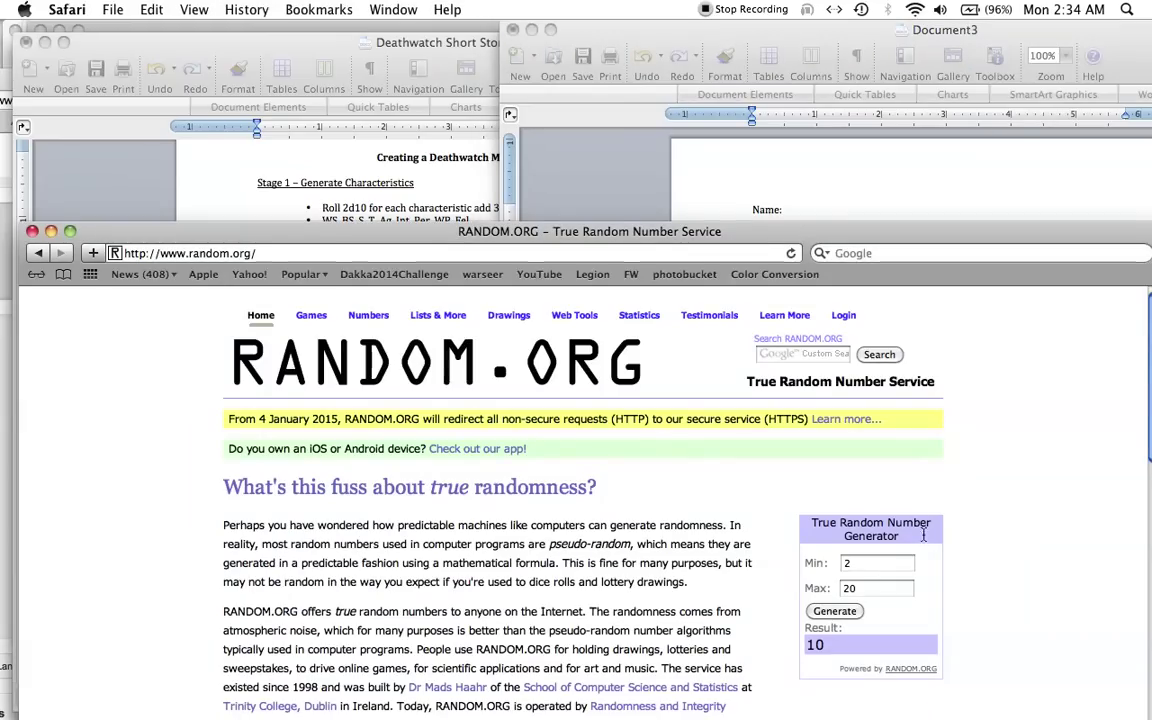
{"action": "left_click", "coordinate": [832, 612]}
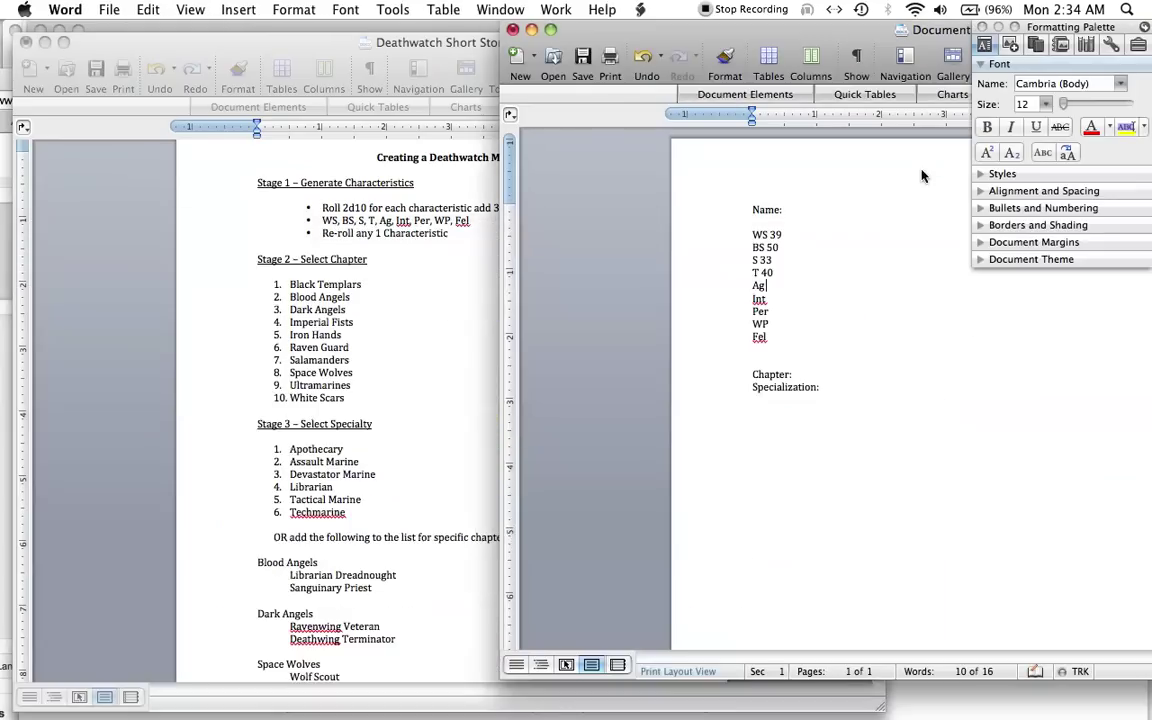
{"action": "left_click", "coordinate": [838, 152]}
{"action": "type", "text": "44"}
- Generate the next number on RANDOM.ORG and enter 42 for Int on the Word character sheet
{"action": "key", "text": "super+Tab"}
{"action": "left_click", "coordinate": [834, 611]}
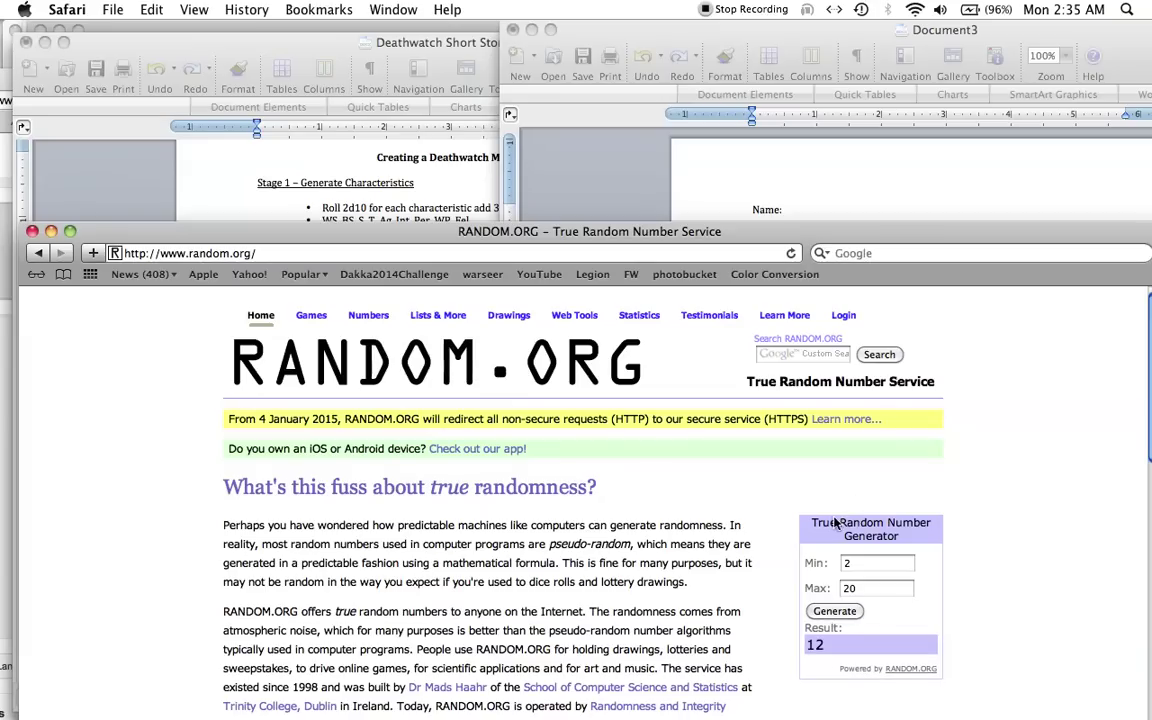
{"action": "left_click", "coordinate": [738, 186]}
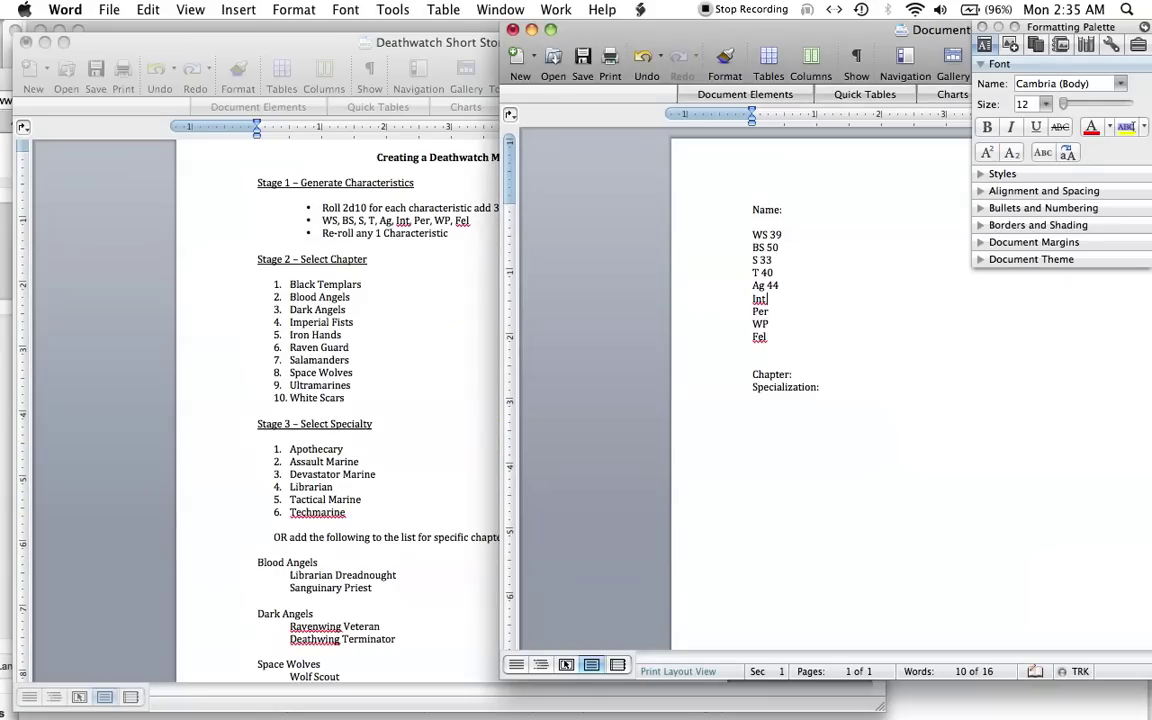
{"action": "type", "text": "42"}
- Generate the next number on RANDOM.ORG and enter 44 for Per on the Word character sheet
{"action": "key", "text": "super+Tab"}
{"action": "left_click", "coordinate": [834, 611]}
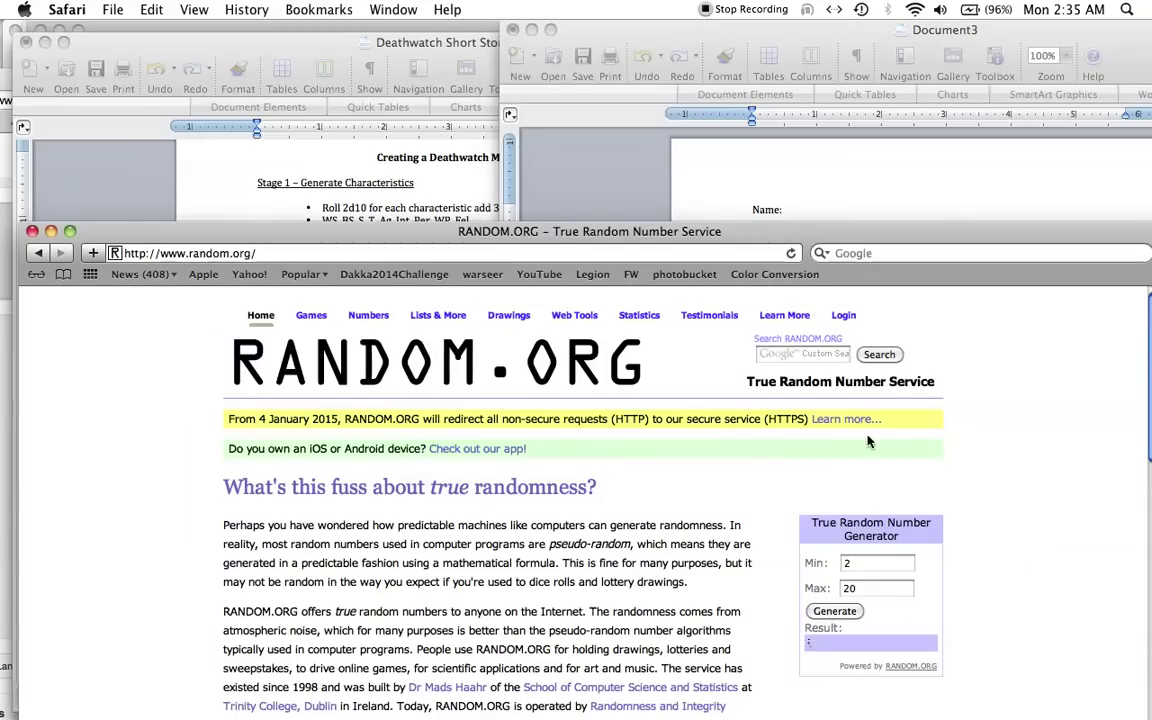
{"action": "left_click", "coordinate": [874, 172]}
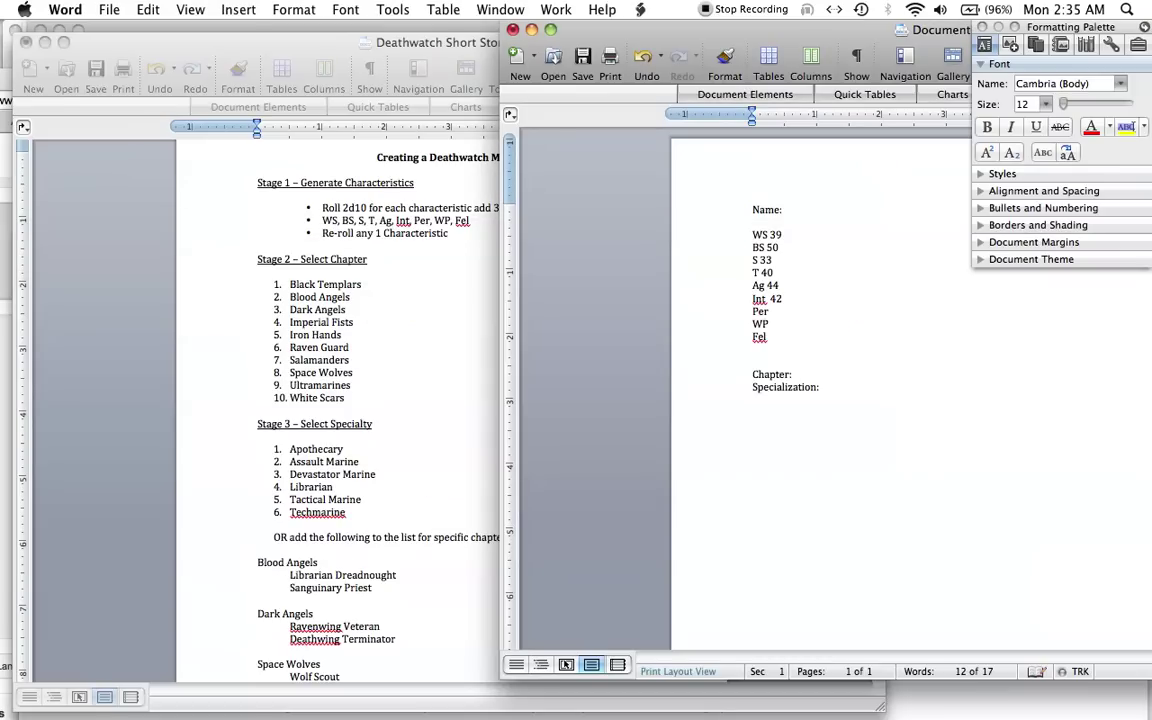
{"action": "type", "text": "44"}
- Generate the next number on RANDOM.ORG and enter 40 for WP on the Word character sheet
{"action": "left_click", "coordinate": [932, 693]}
{"action": "left_click", "coordinate": [845, 612]}
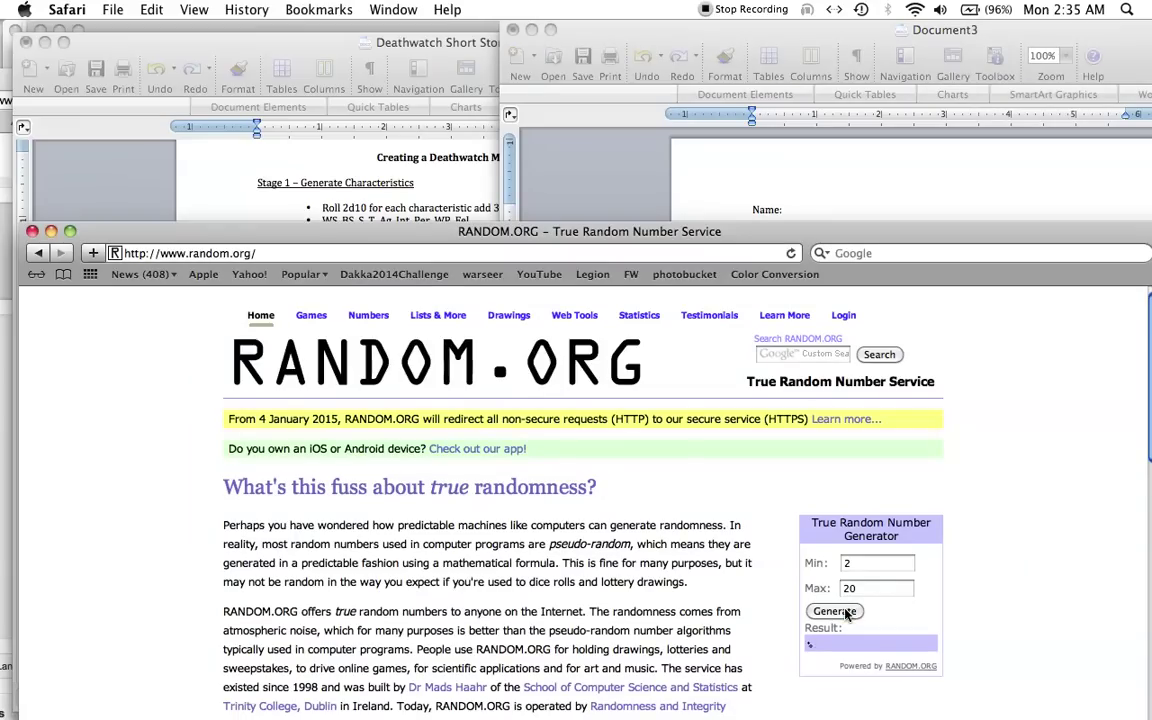
{"action": "left_click", "coordinate": [732, 166]}
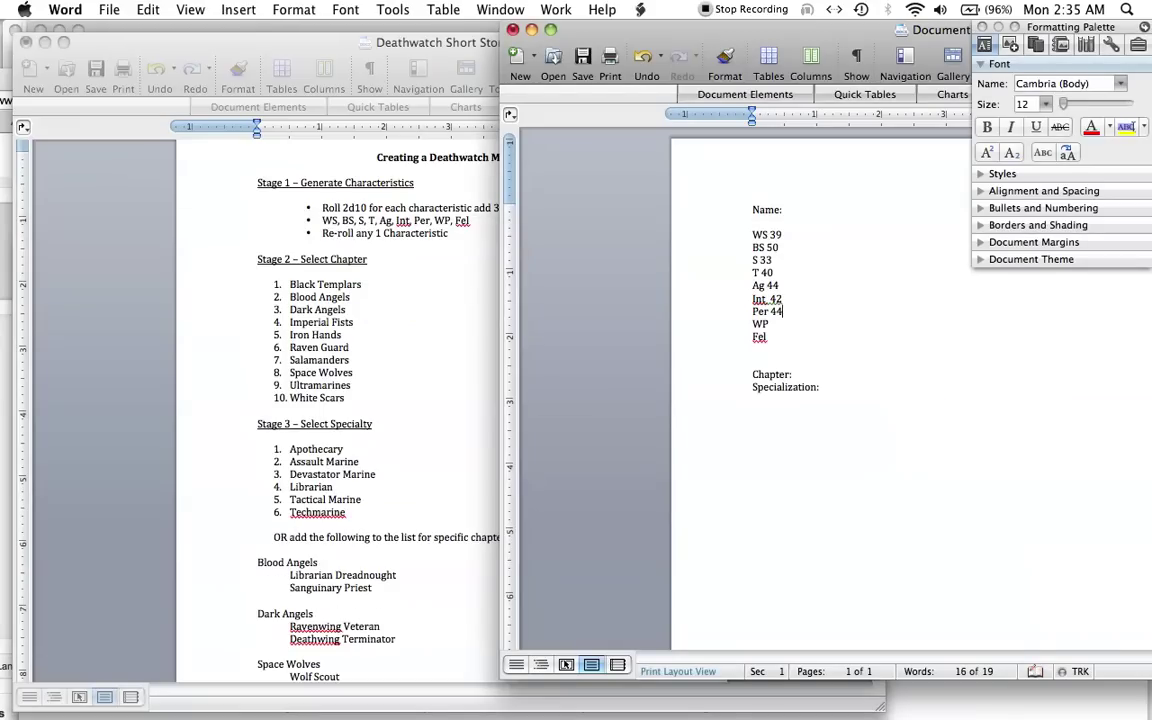
{"action": "type", "text": "0"}
- Generate the last characteristic's number on RANDOM.ORG and enter 49 for Fel on the Word character sheet
{"action": "left_click", "coordinate": [932, 693]}
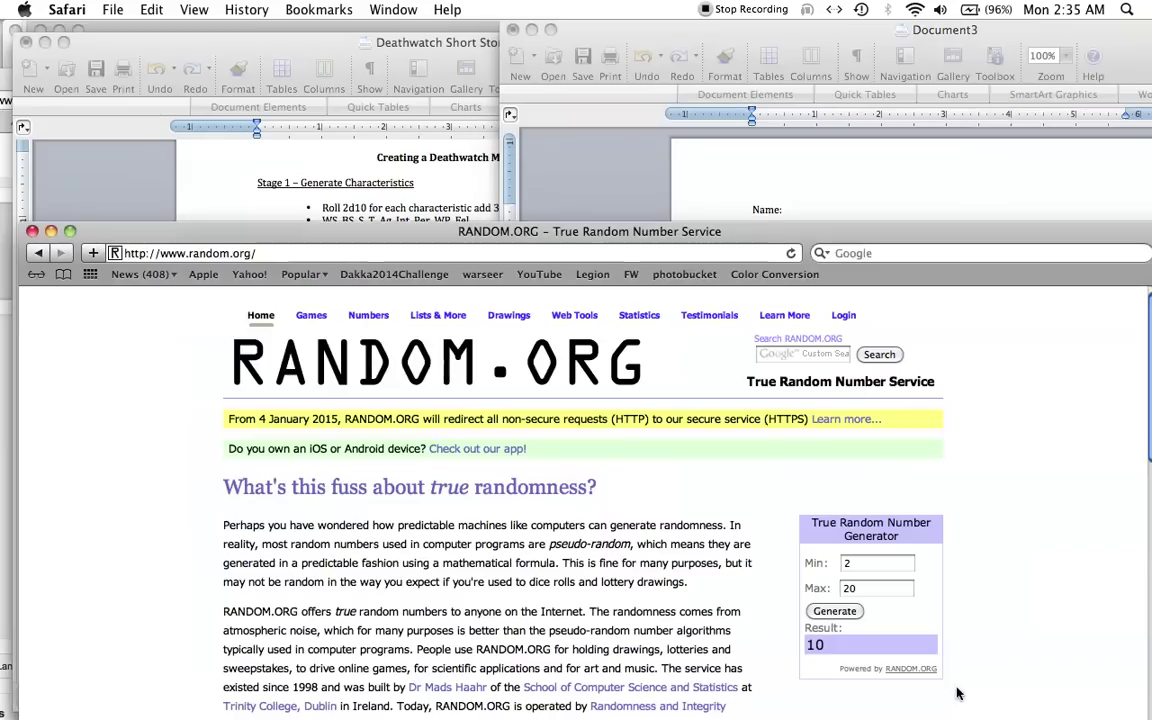
{"action": "left_click", "coordinate": [836, 611]}
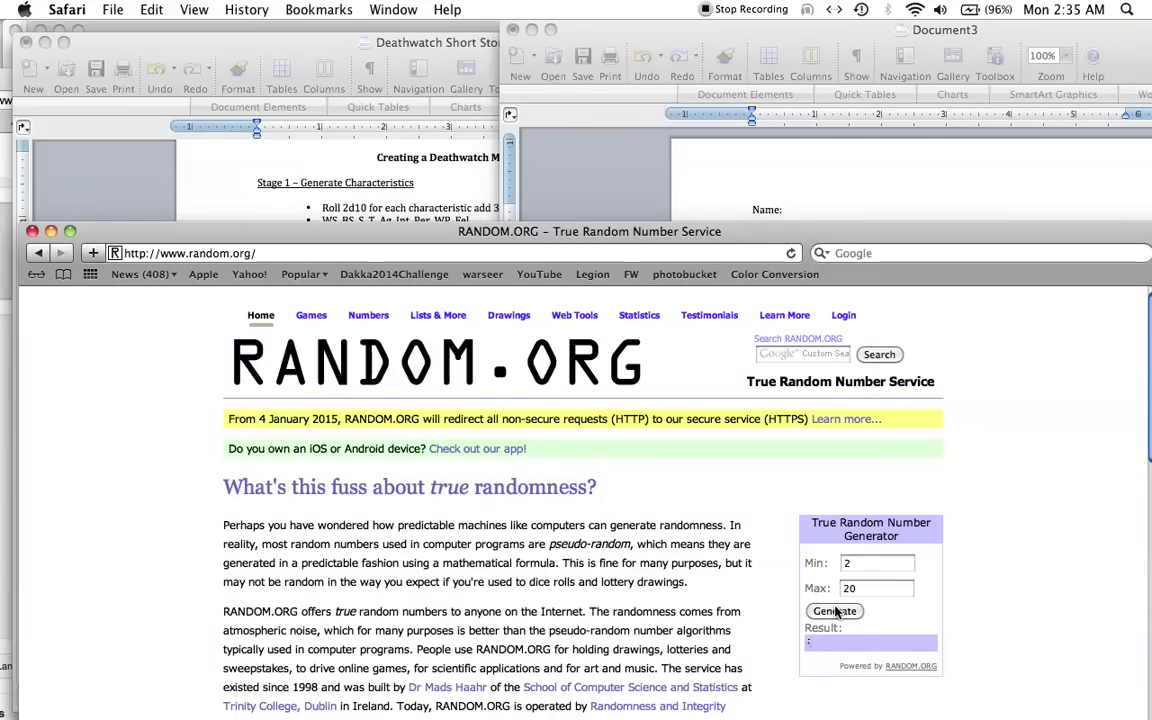
{"action": "left_click", "coordinate": [1009, 193]}
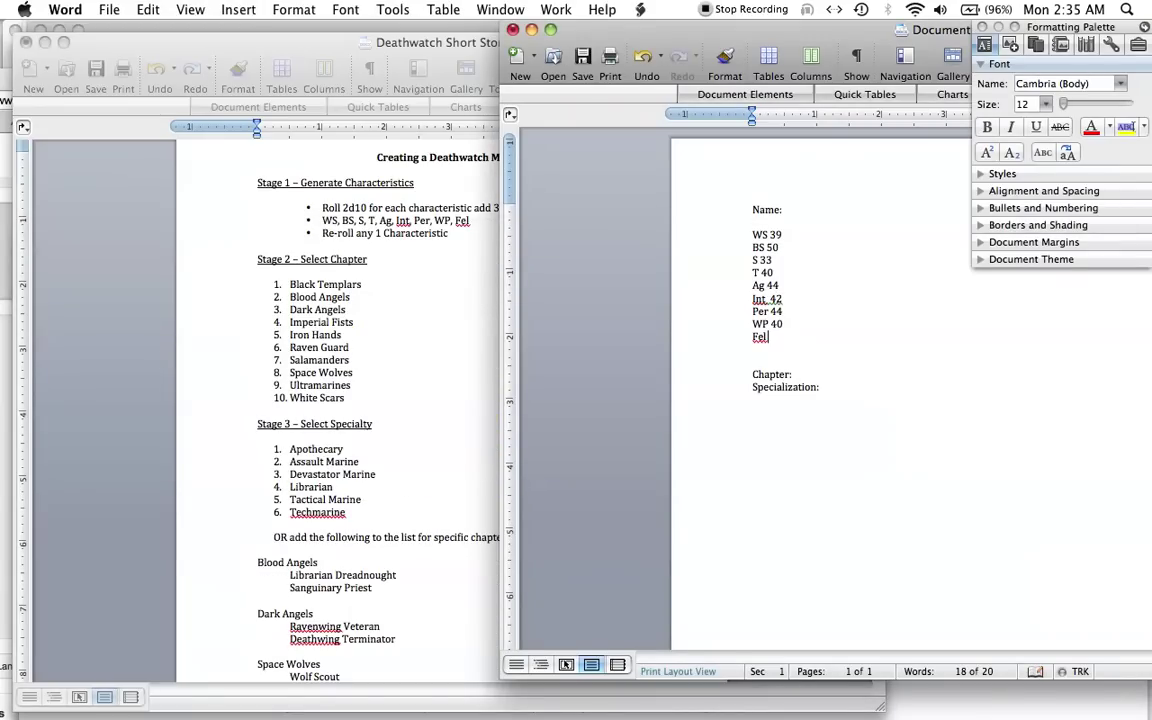
{"action": "type", "text": "49"}
- Re-roll the S characteristic with a new RANDOM.ORG number and replace its score with 46 in Word
{"action": "left_click", "coordinate": [772, 260]}
{"action": "key", "text": "BackSpace"}
{"action": "key", "text": "BackSpace"}
{"action": "key", "text": "super+Tab"}
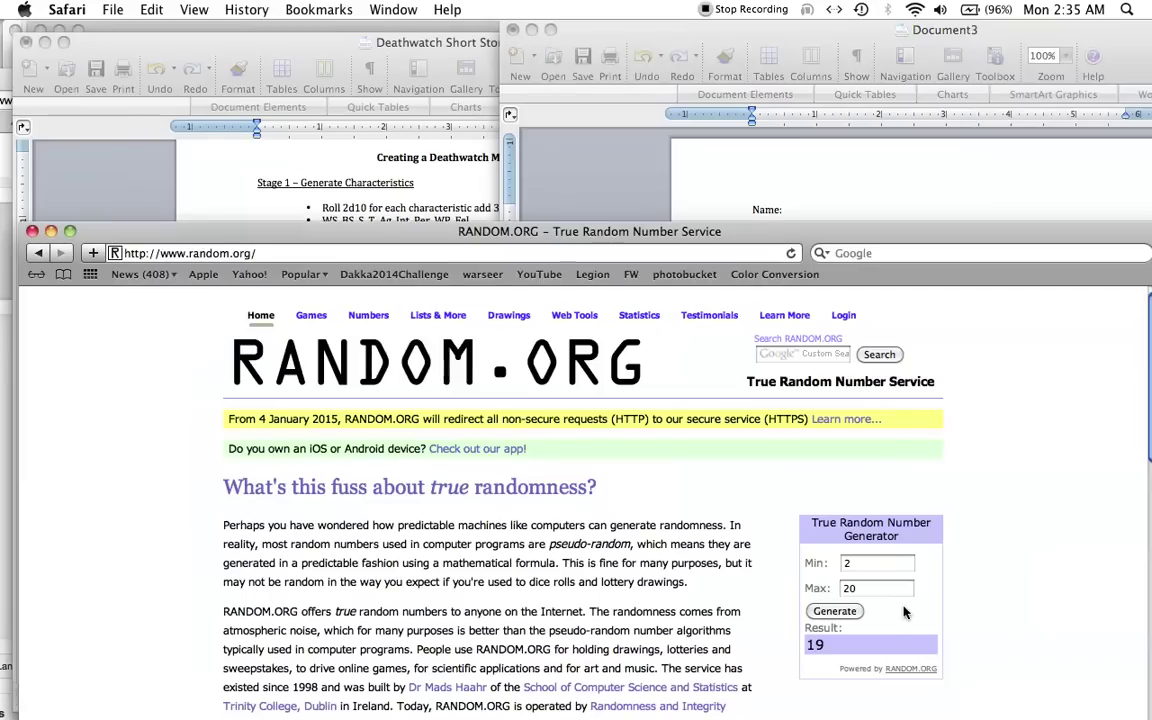
{"action": "left_click", "coordinate": [835, 612]}
{"action": "left_click", "coordinate": [911, 187]}
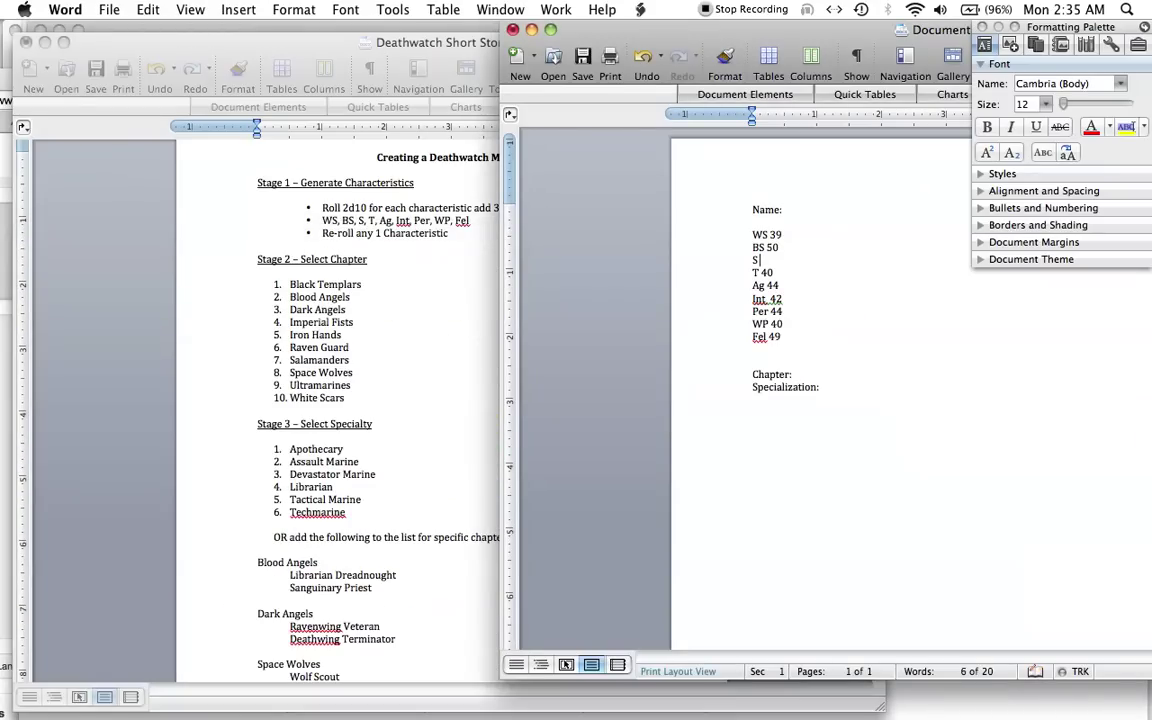
{"action": "type", "text": "46"}
- Review the characteristic scores from WS through Fel on the character sheet
{"action": "left_click", "coordinate": [779, 247]}
{"action": "left_click", "coordinate": [773, 272]}
{"action": "left_click", "coordinate": [779, 285]}
{"action": "left_click", "coordinate": [782, 298]}
{"action": "key", "text": "Up"}
{"action": "key", "text": "Up"}
{"action": "key", "text": "Up"}
{"action": "left_click_drag", "start_coordinate": [752, 234], "coordinate": [782, 337]}
{"action": "left_click", "coordinate": [767, 234]}
- Insert a blank line between the Chapter and Specialization entries on the character sheet
{"action": "left_click_drag", "start_coordinate": [752, 222], "coordinate": [775, 230]}
{"action": "left_click", "coordinate": [752, 222]}
{"action": "key", "text": "Return"}
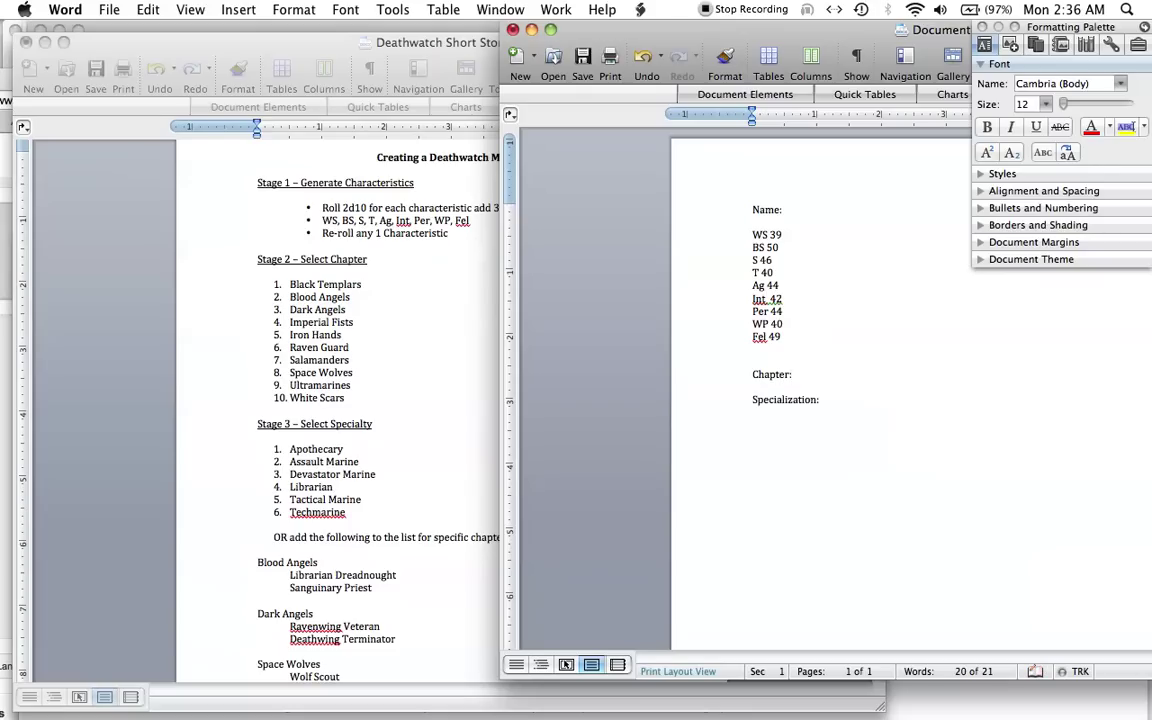
- Examine the Stage 2 list of chapters in the Deathwatch Short Story document
{"action": "left_click", "coordinate": [316, 263]}
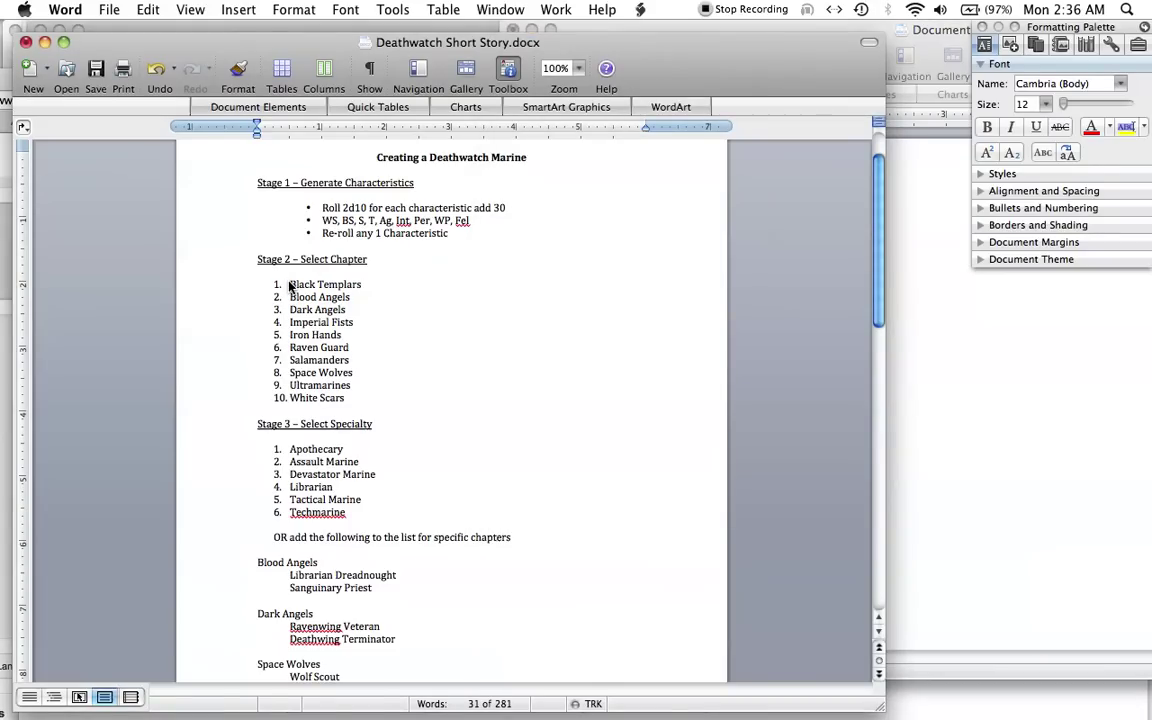
{"action": "left_click_drag", "start_coordinate": [292, 288], "coordinate": [351, 401]}
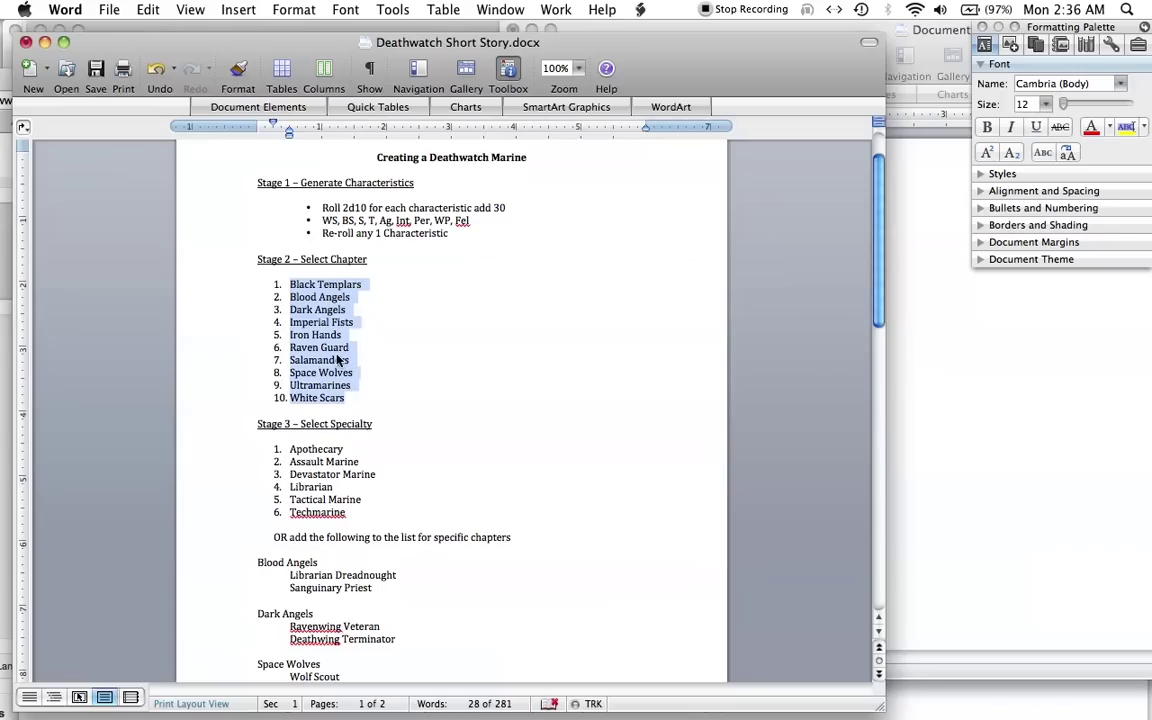
{"action": "left_click", "coordinate": [313, 335]}
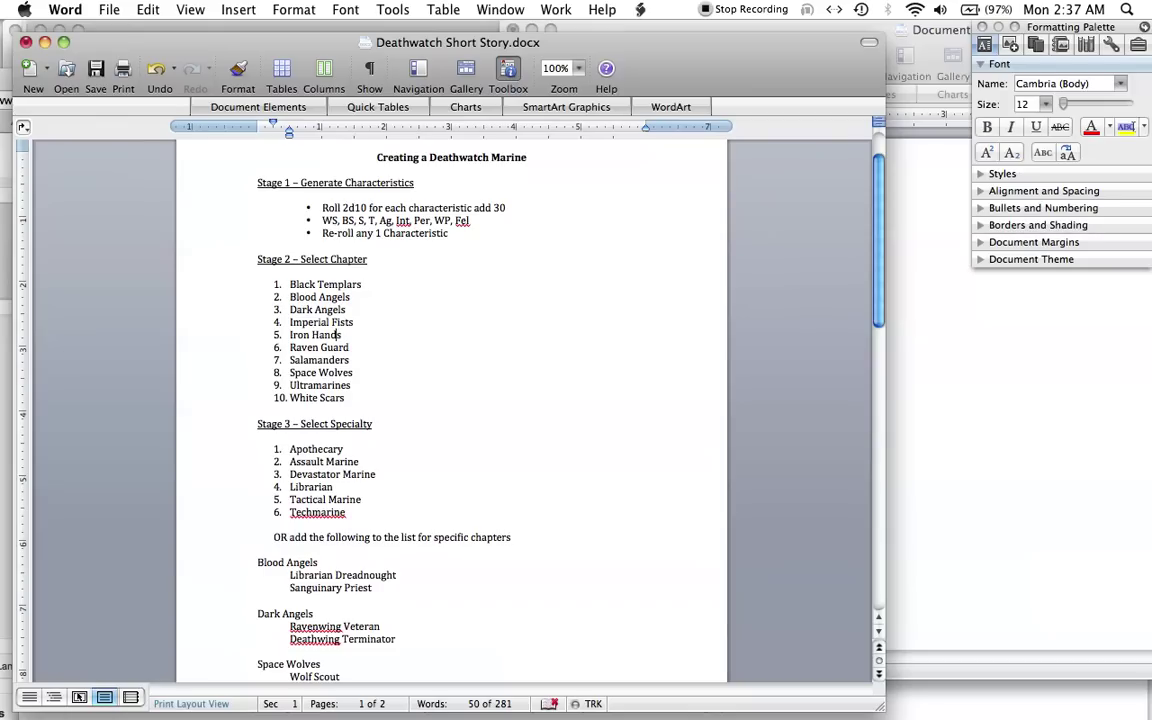
- Switch to RANDOM.ORG, set the generator range to 1 through 10, and generate a number for the chapter
{"action": "left_click", "coordinate": [313, 284]}
{"action": "left_click", "coordinate": [957, 437]}
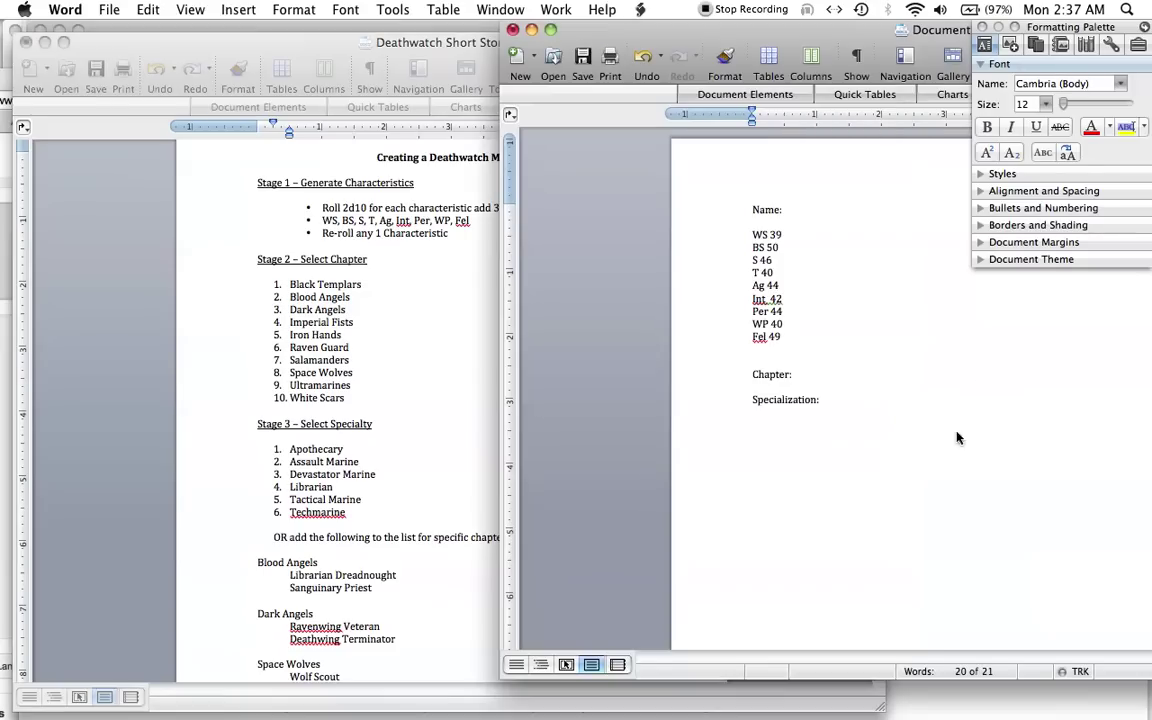
{"action": "left_click", "coordinate": [1006, 700]}
{"action": "double_click", "coordinate": [870, 588]}
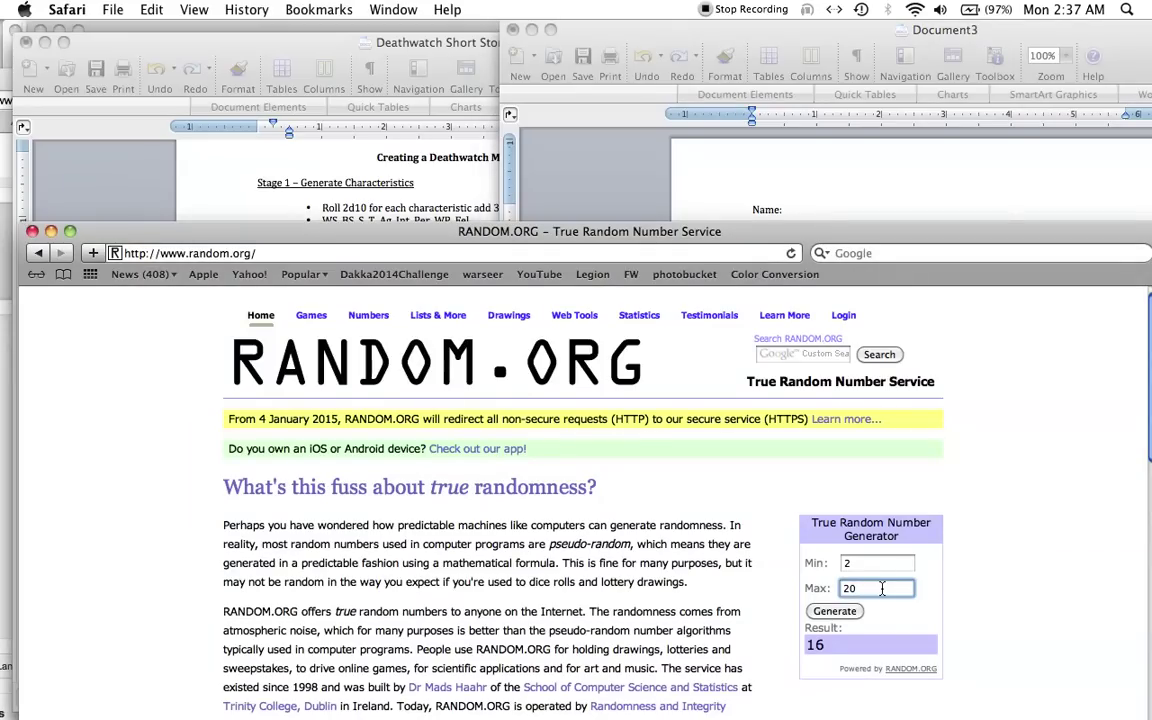
{"action": "key", "text": "BackSpace"}
{"action": "type", "text": "10"}
{"action": "left_click", "coordinate": [891, 566]}
{"action": "key", "text": "BackSpace"}
{"action": "type", "text": "1"}
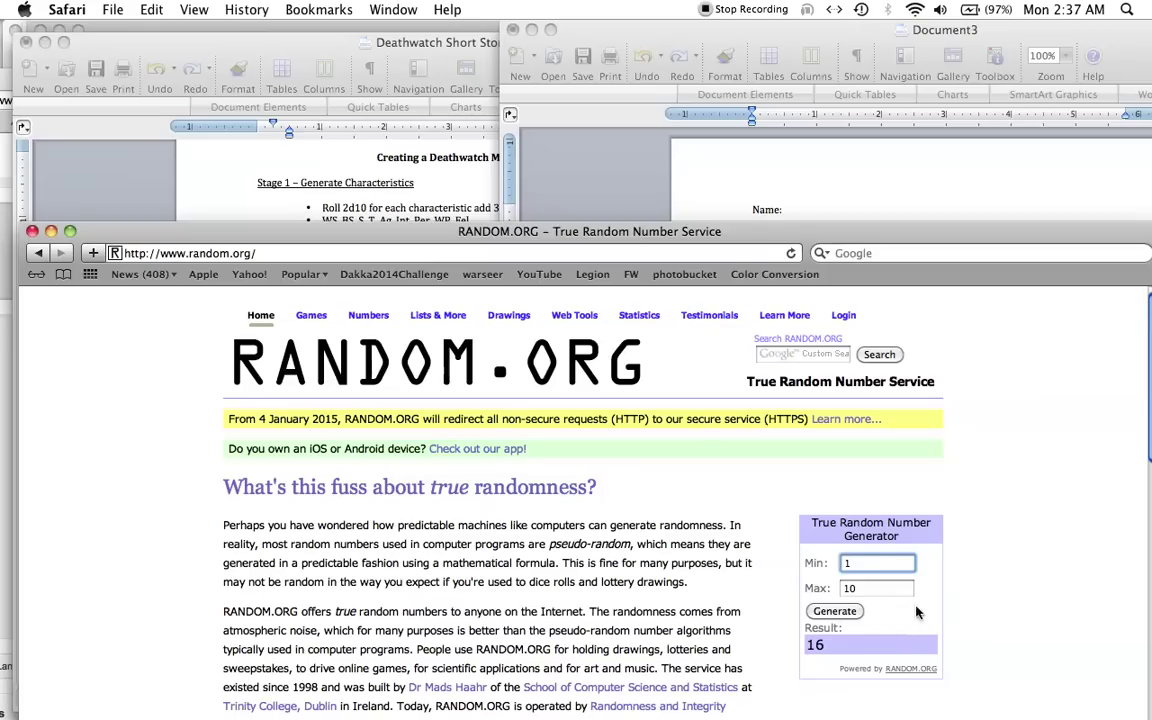
{"action": "left_click", "coordinate": [846, 612]}
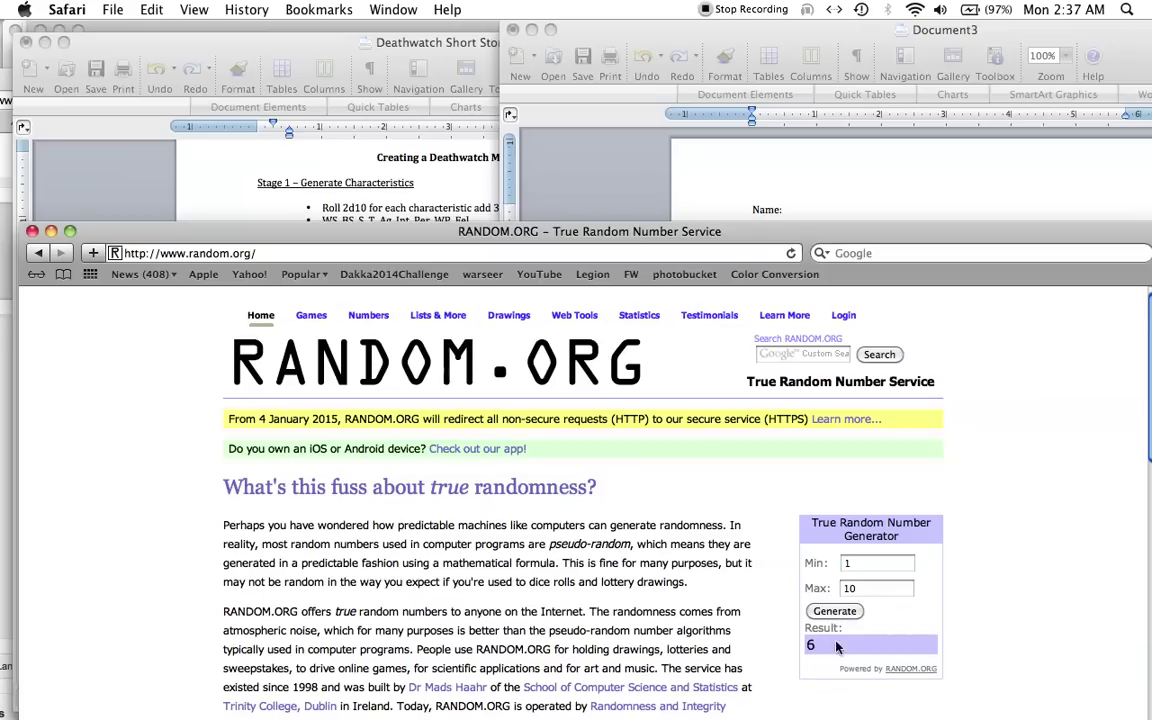
- Look up the rolled number in the Stage 2 chapter list and record Raven Guard as the Chapter on the character sheet
{"action": "left_click", "coordinate": [375, 172]}
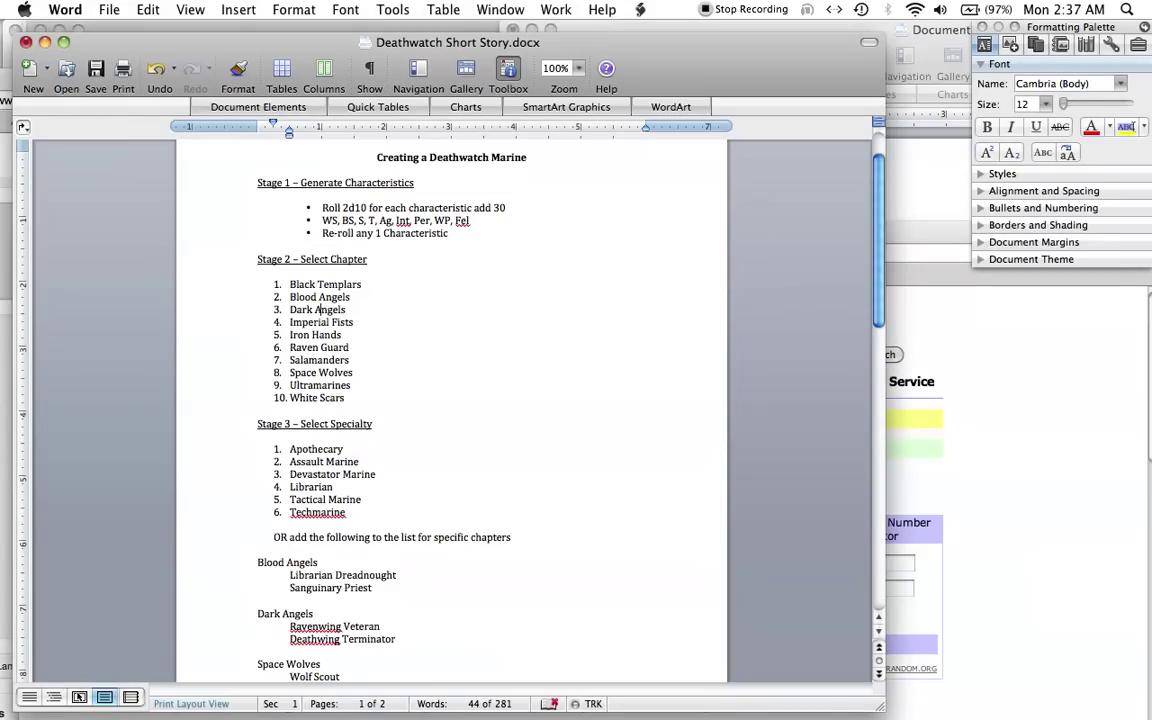
{"action": "left_click", "coordinate": [908, 137]}
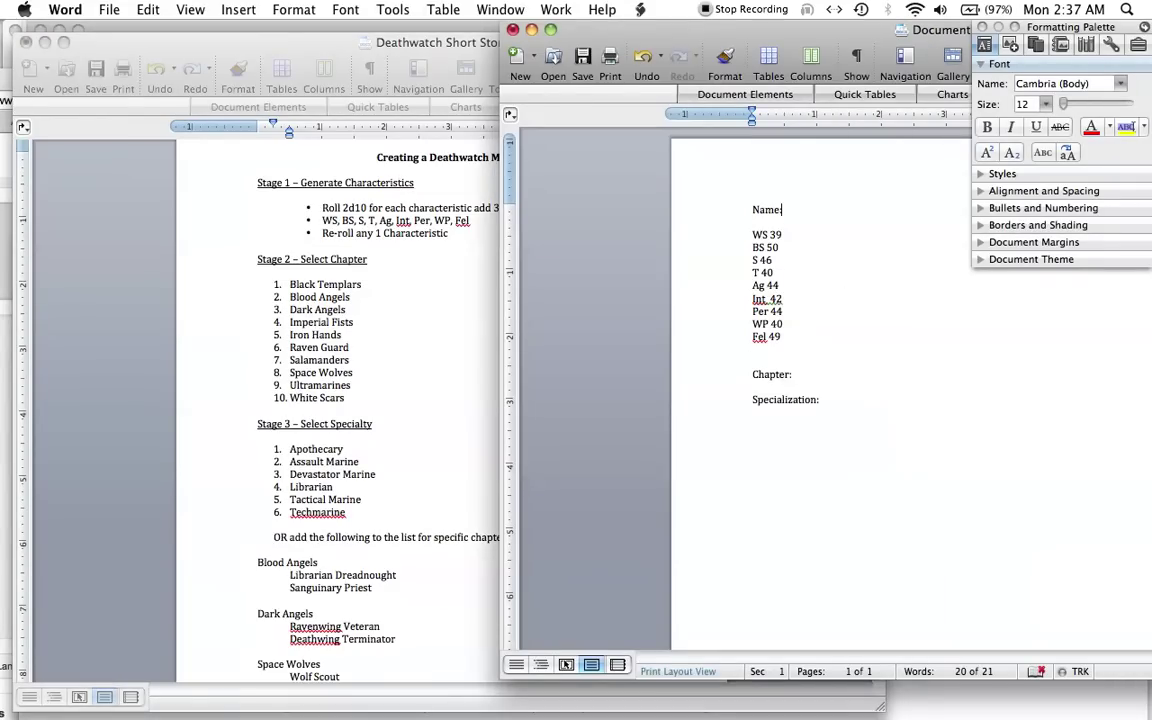
{"action": "type", "text": ": Raven Guard"}
{"action": "left_click", "coordinate": [819, 399]}
- Check the Stage 3 specialty list, then generate a RANDOM.ORG number between 1 and 6 for the specialty
{"action": "left_click", "coordinate": [390, 437]}
{"action": "scroll", "coordinate": [392, 445], "scroll_direction": "down", "scroll_amount": 2}
{"action": "scroll", "coordinate": [452, 410], "scroll_direction": "down", "scroll_amount": 3}
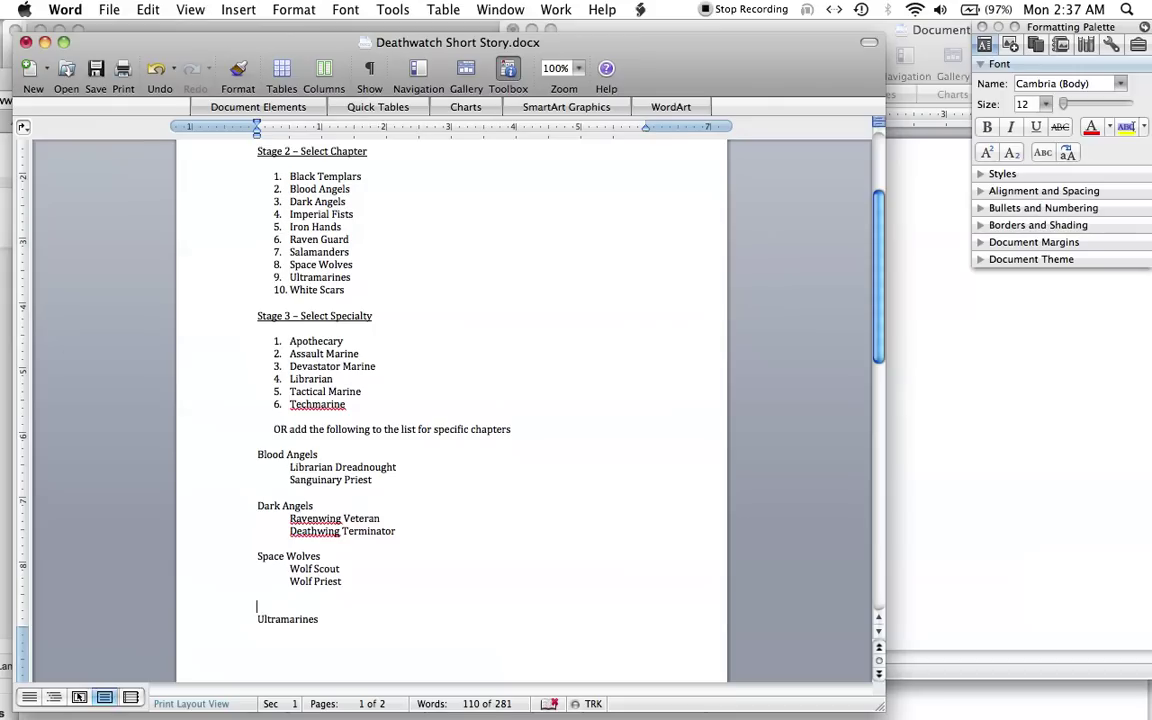
{"action": "left_click_drag", "start_coordinate": [261, 341], "coordinate": [346, 404]}
{"action": "left_click", "coordinate": [346, 404]}
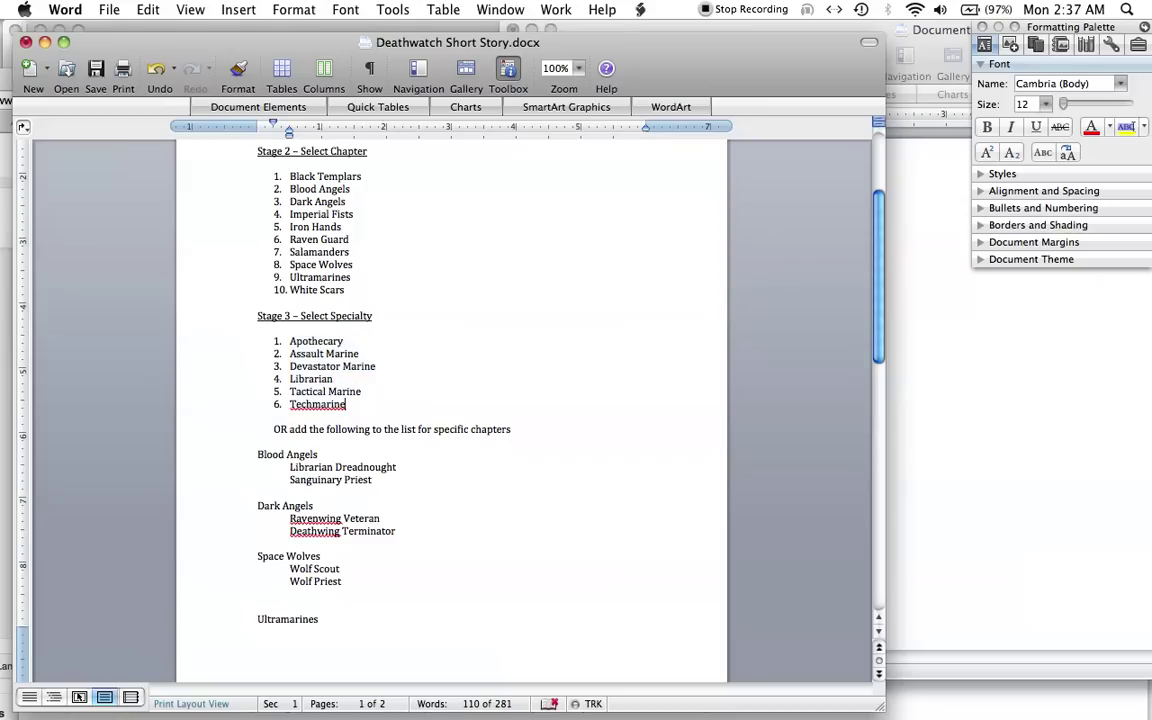
{"action": "left_click", "coordinate": [887, 492]}
{"action": "key", "text": "super+Tab"}
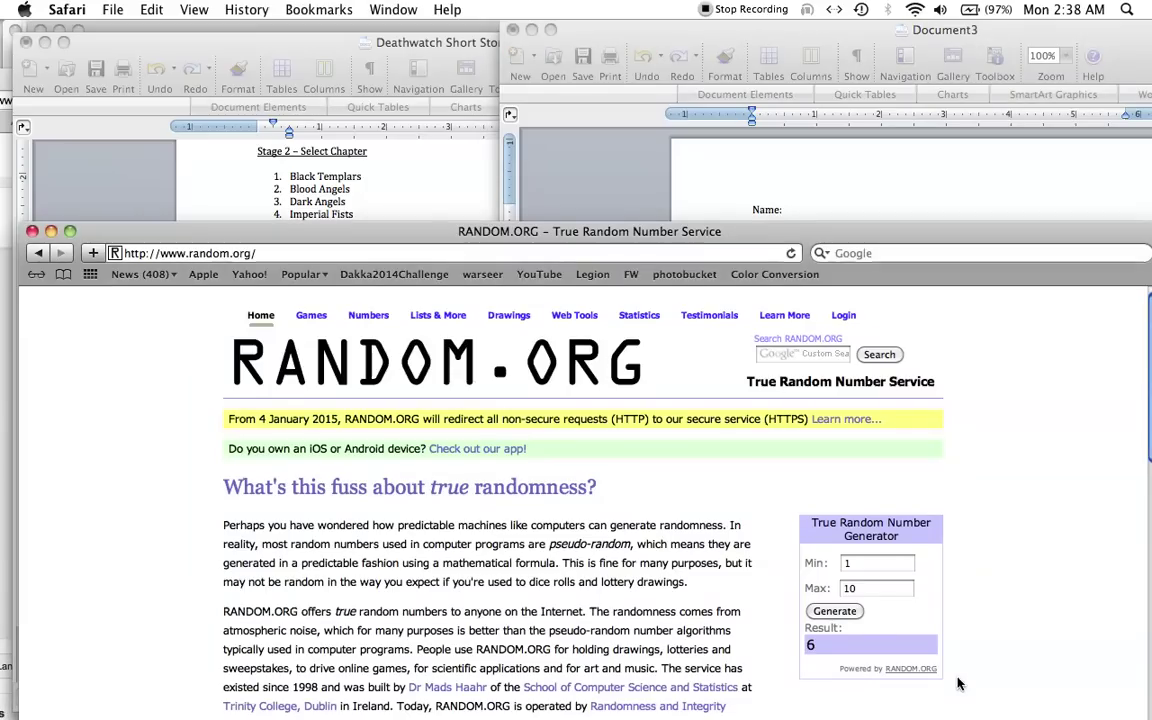
{"action": "double_click", "coordinate": [869, 593]}
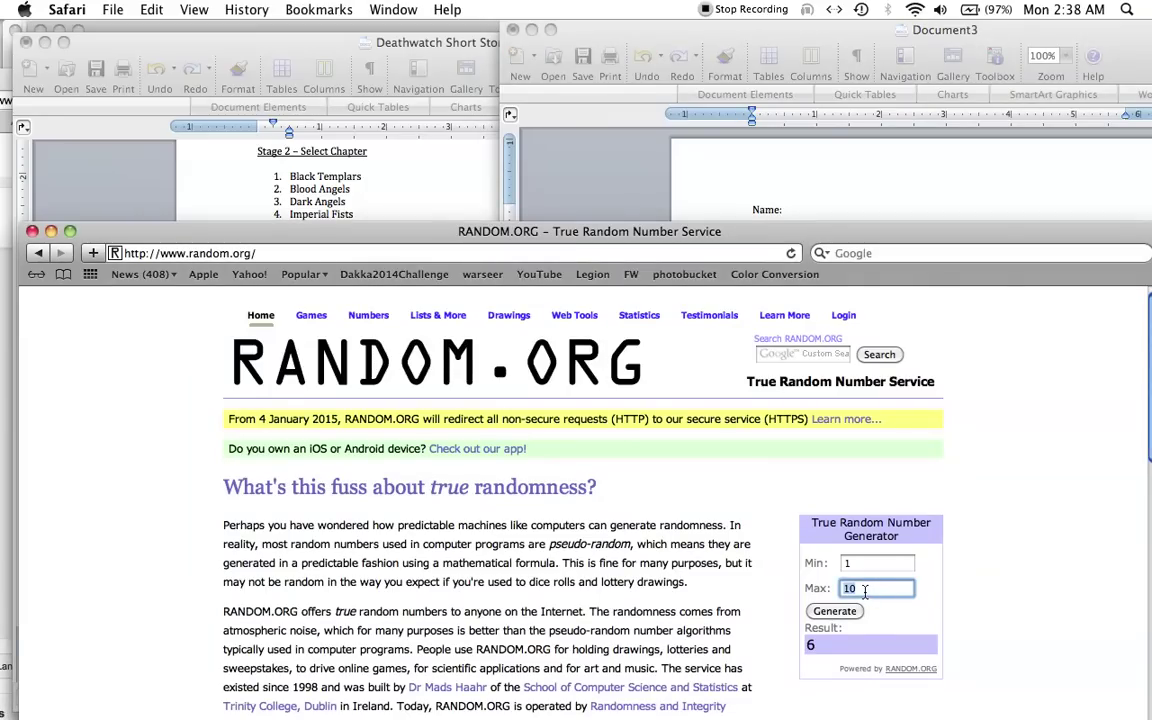
{"action": "type", "text": "6"}
{"action": "left_click", "coordinate": [840, 614]}
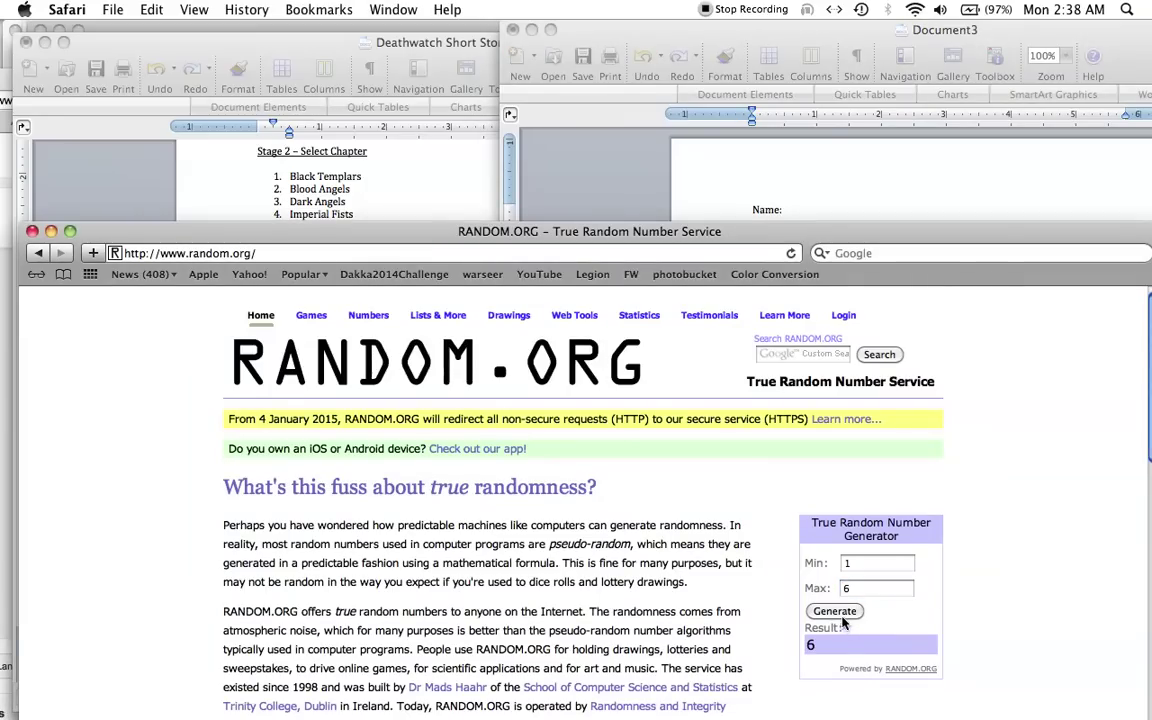
{"action": "left_click", "coordinate": [838, 611]}
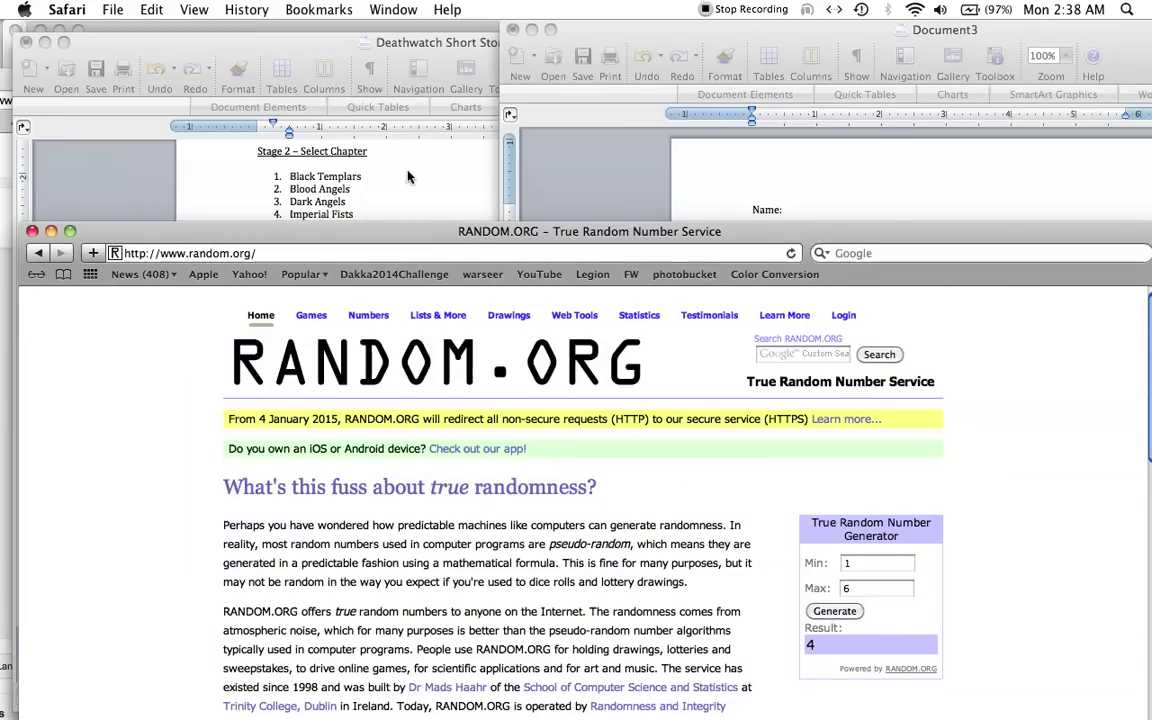
- Match the roll to the specialty list and record Librarian as the Specialization on the character sheet
{"action": "left_click", "coordinate": [416, 205]}
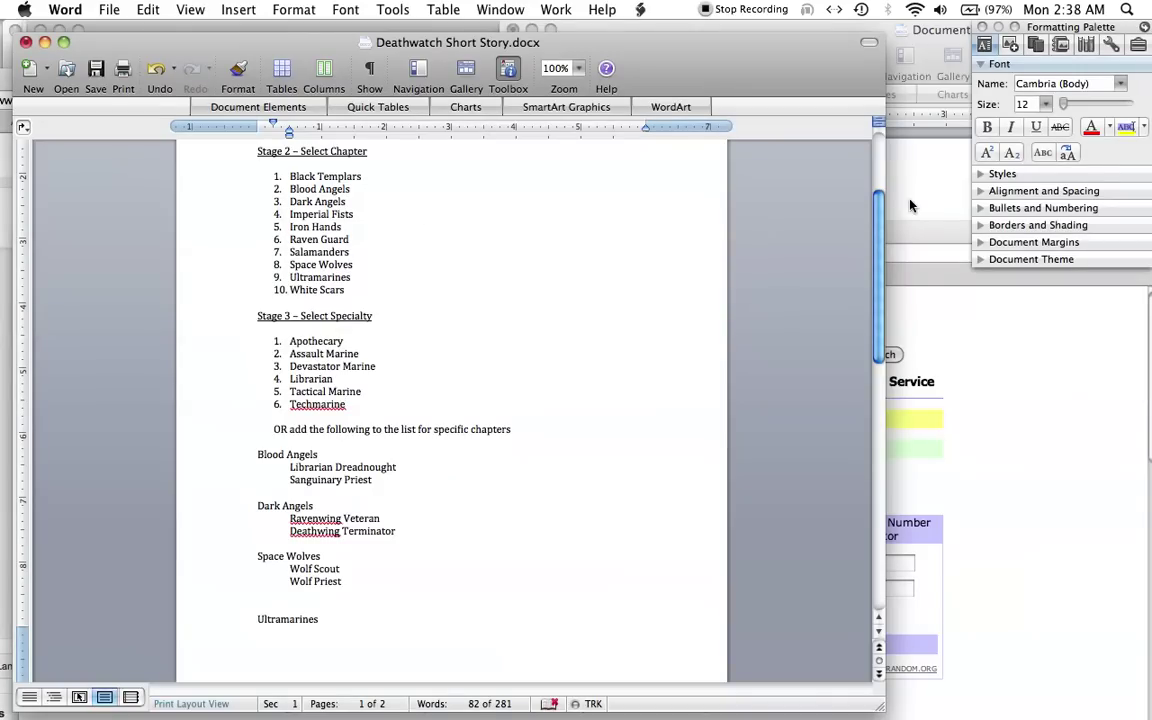
{"action": "left_click", "coordinate": [955, 165]}
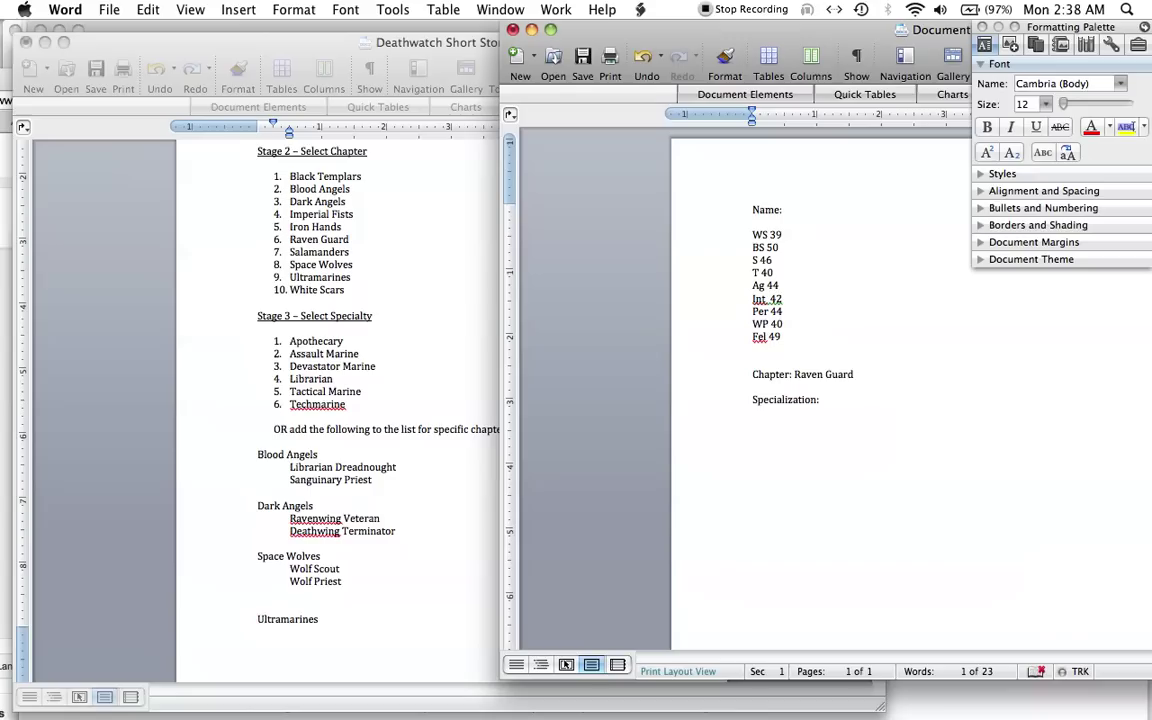
{"action": "left_click", "coordinate": [821, 399]}
{"action": "type", "text": "Librarian"}
{"action": "key", "text": "Return"}
- Consult the Stage 4 wounds rule in the Deathwatch Short Story document and generate a RANDOM.ORG number from 1 to 5
{"action": "left_click", "coordinate": [389, 410]}
{"action": "scroll", "coordinate": [389, 410], "scroll_direction": "down", "scroll_amount": 5}
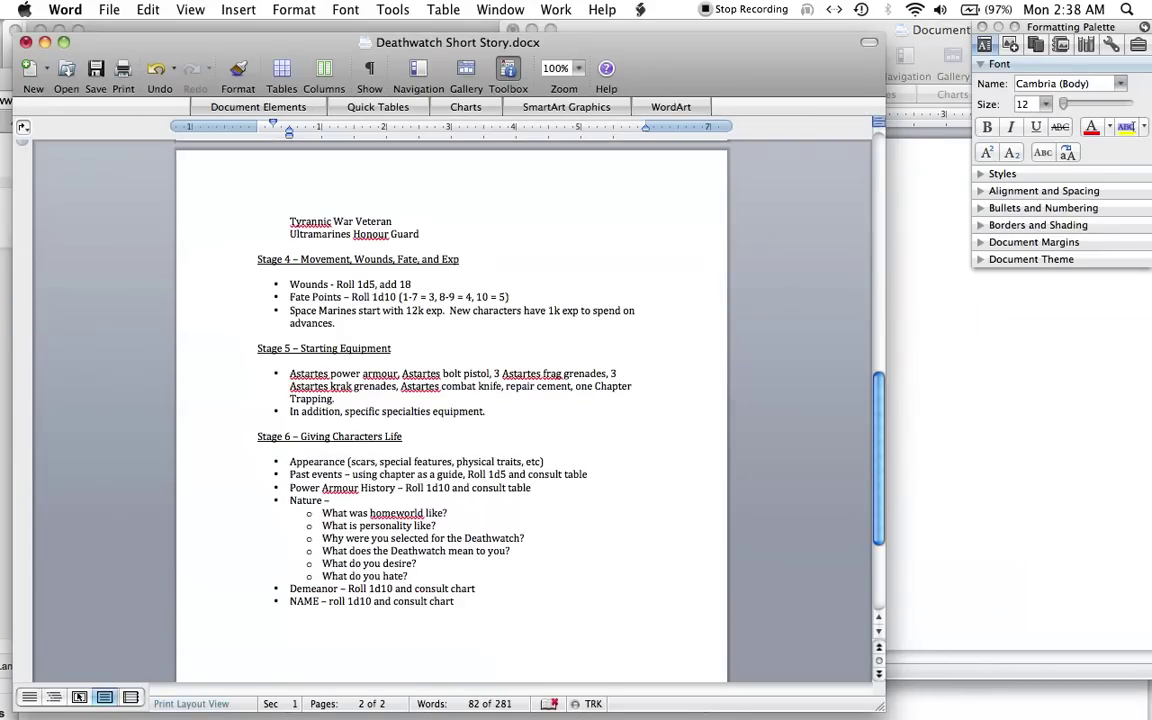
{"action": "scroll", "coordinate": [450, 400], "scroll_direction": "up", "scroll_amount": 1}
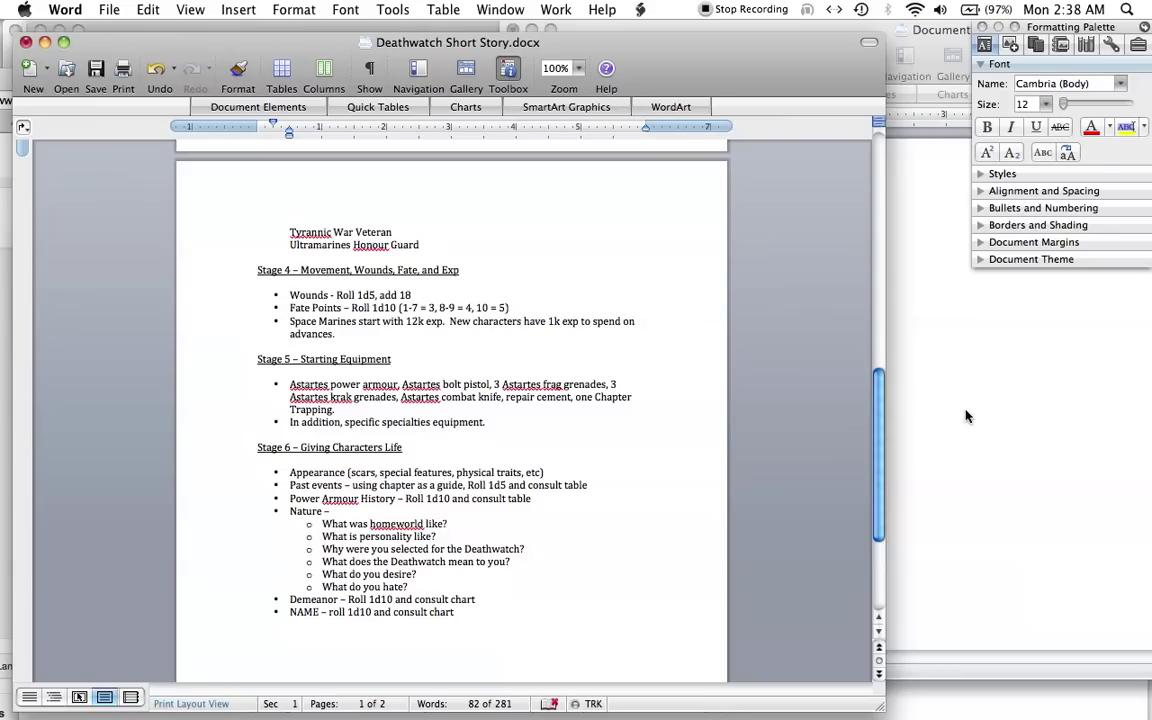
{"action": "left_click", "coordinate": [798, 630]}
{"action": "left_click", "coordinate": [862, 588]}
{"action": "key", "text": "BackSpace"}
{"action": "type", "text": "5"}
{"action": "key", "text": "Return"}
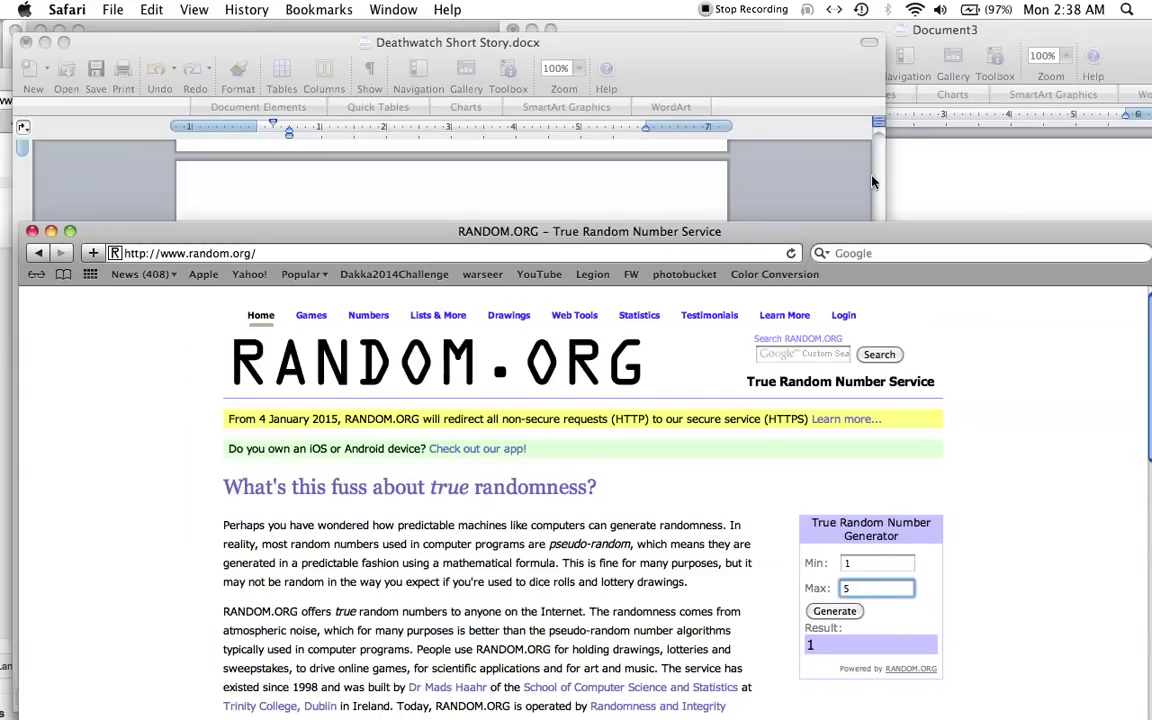
- Record Wounds 19 on the line below Fel on the character sheet
{"action": "left_click", "coordinate": [1000, 206]}
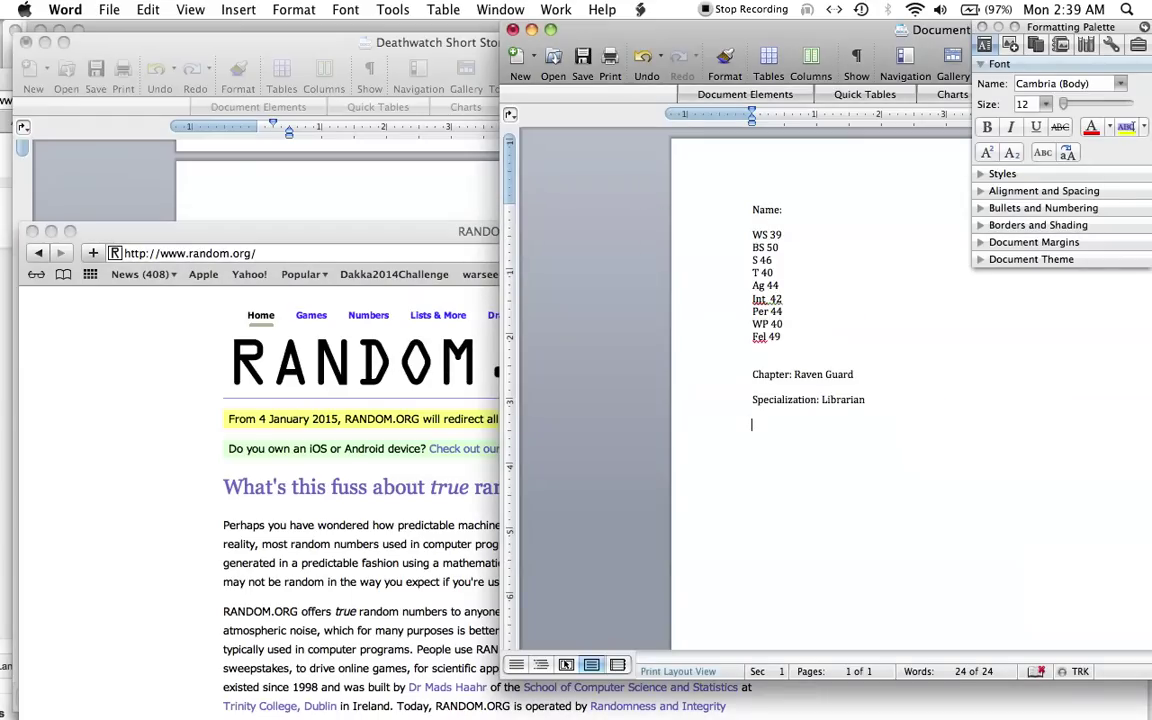
{"action": "left_click", "coordinate": [378, 156]}
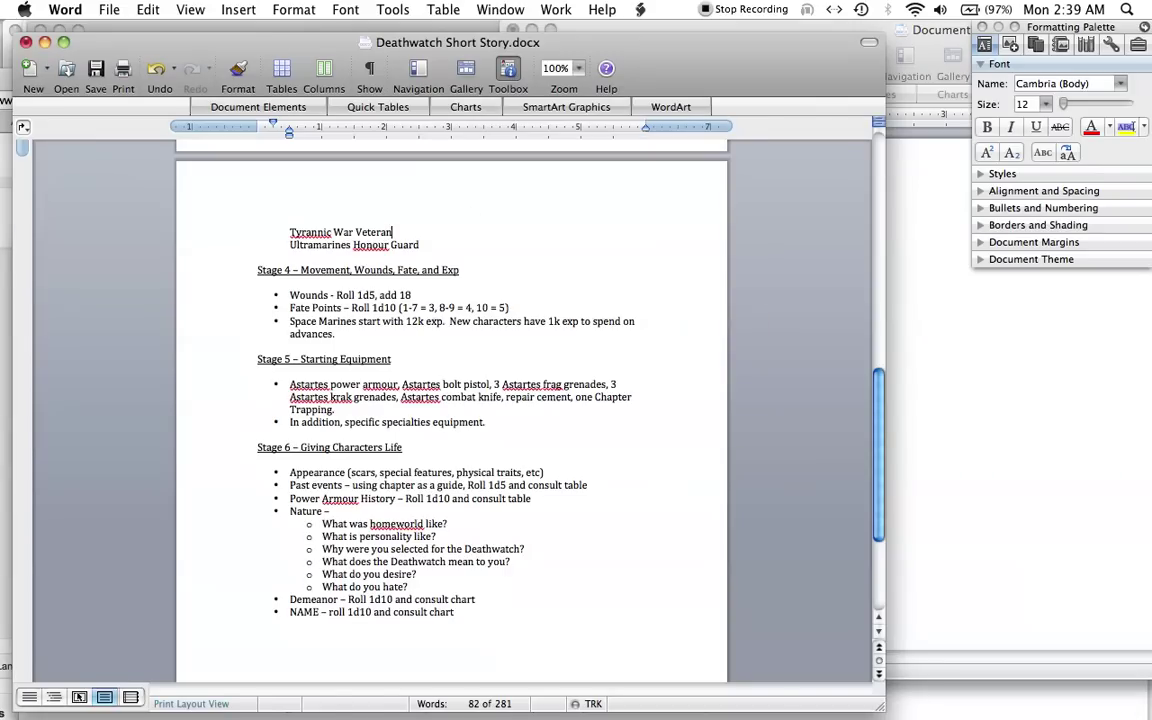
{"action": "left_click", "coordinate": [910, 414]}
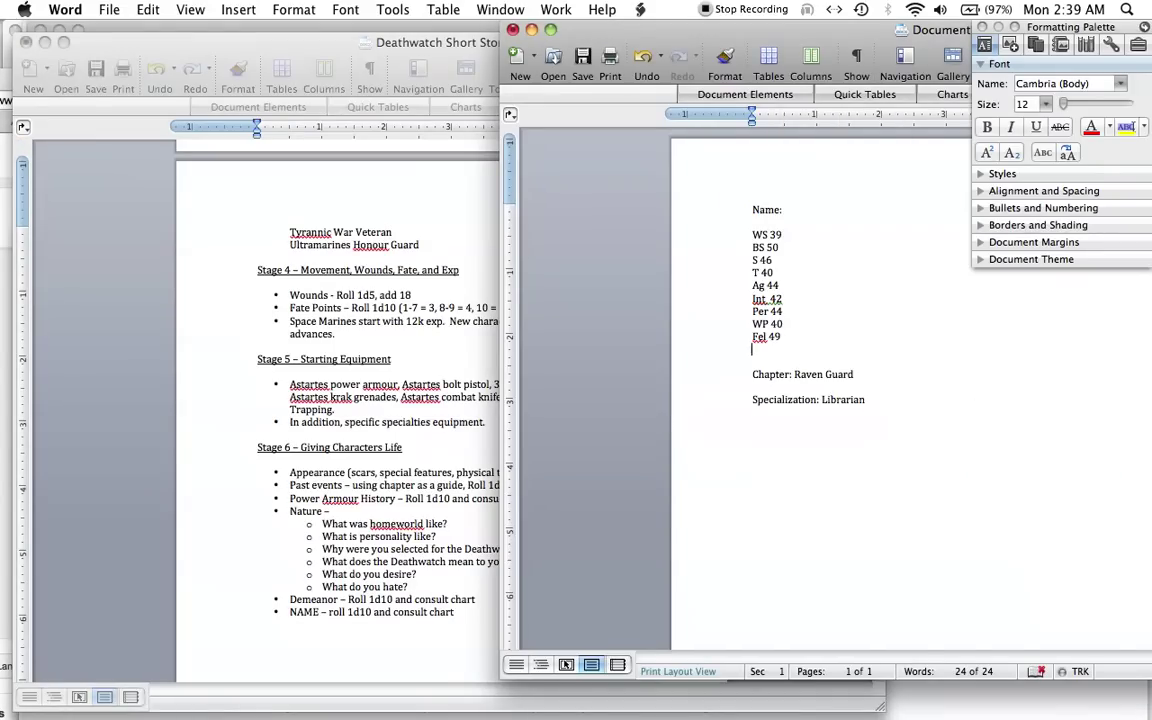
{"action": "type", "text": "Wounds 19"}
- Add a Fate Points line below the Wounds entry on the character sheet
{"action": "left_click", "coordinate": [370, 342]}
{"action": "left_click", "coordinate": [930, 350]}
{"action": "key", "text": "Return"}
{"action": "type", "text": "Fate point"}
{"action": "key", "text": "BackSpace"}
{"action": "key", "text": "BackSpace"}
{"action": "key", "text": "BackSpace"}
{"action": "key", "text": "BackSpace"}
{"action": "key", "text": "BackSpace"}
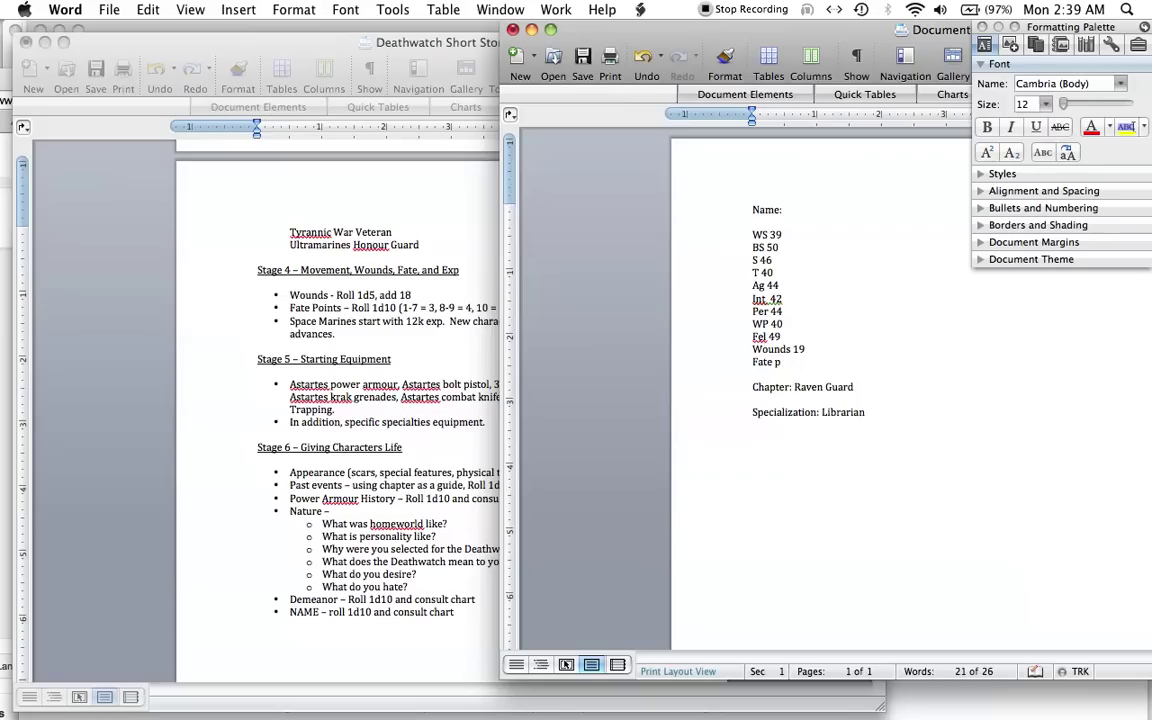
{"action": "type", "text": "Points"}
- Review the Fate Points rule in Stage 4 and generate a RANDOM.ORG number between 1 and 10
{"action": "left_click", "coordinate": [433, 334]}
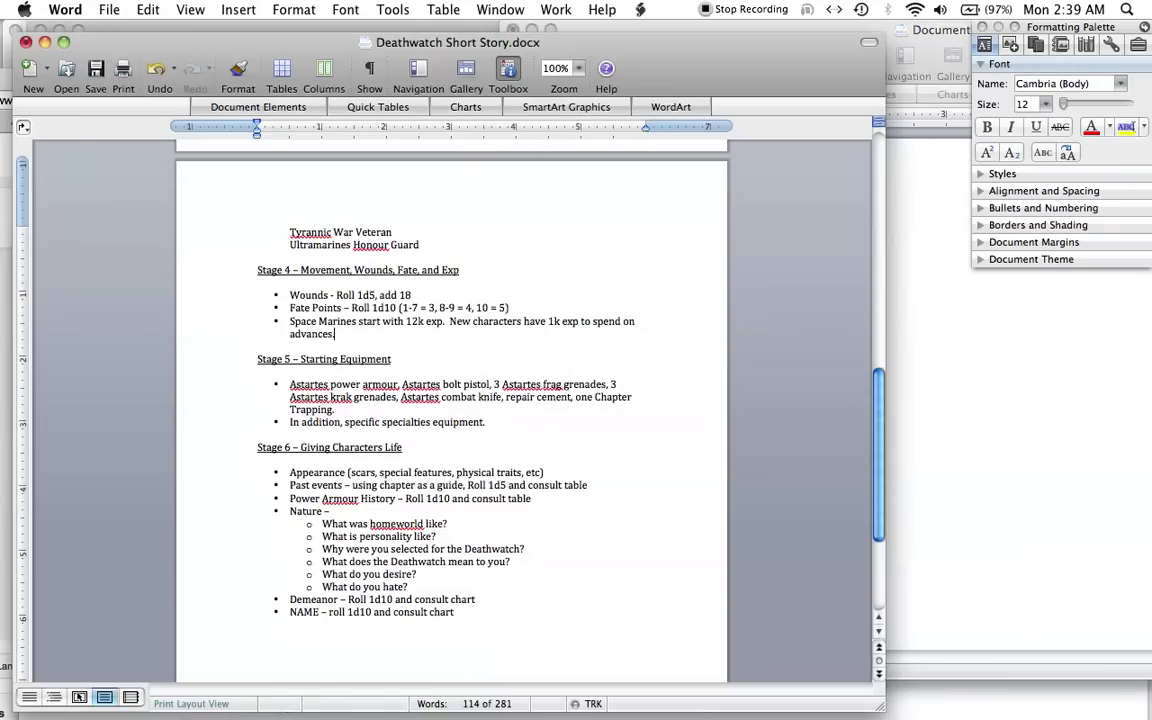
{"action": "left_click", "coordinate": [433, 334]}
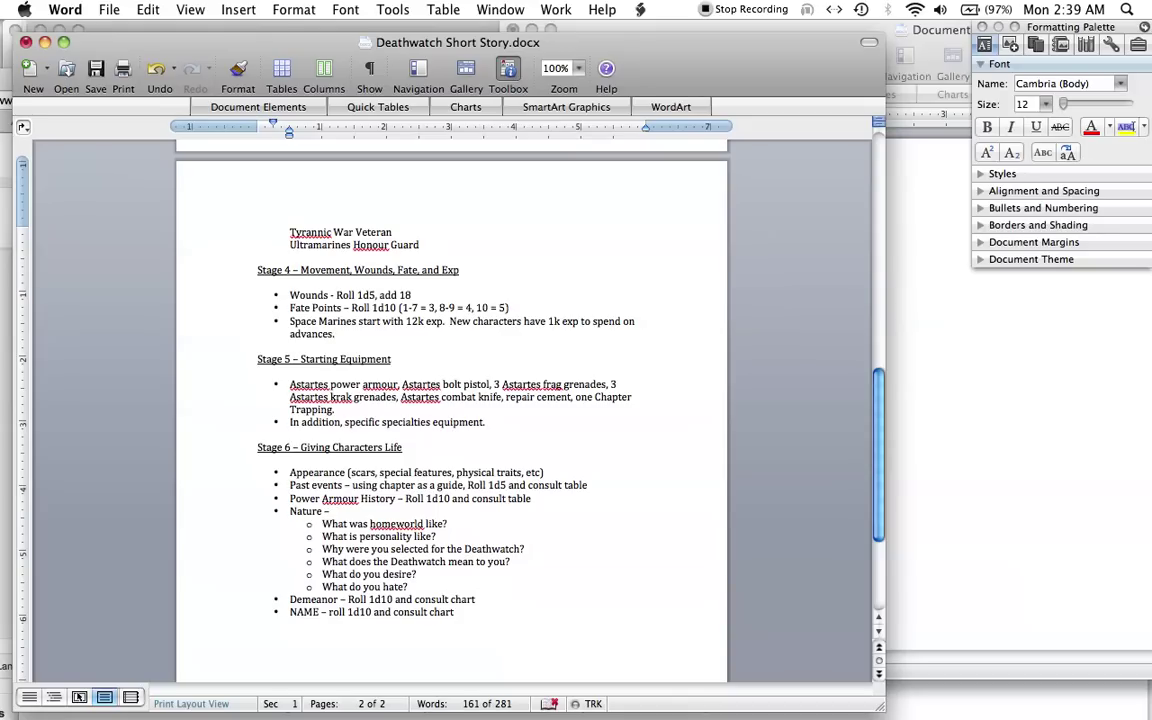
{"action": "left_click", "coordinate": [891, 640]}
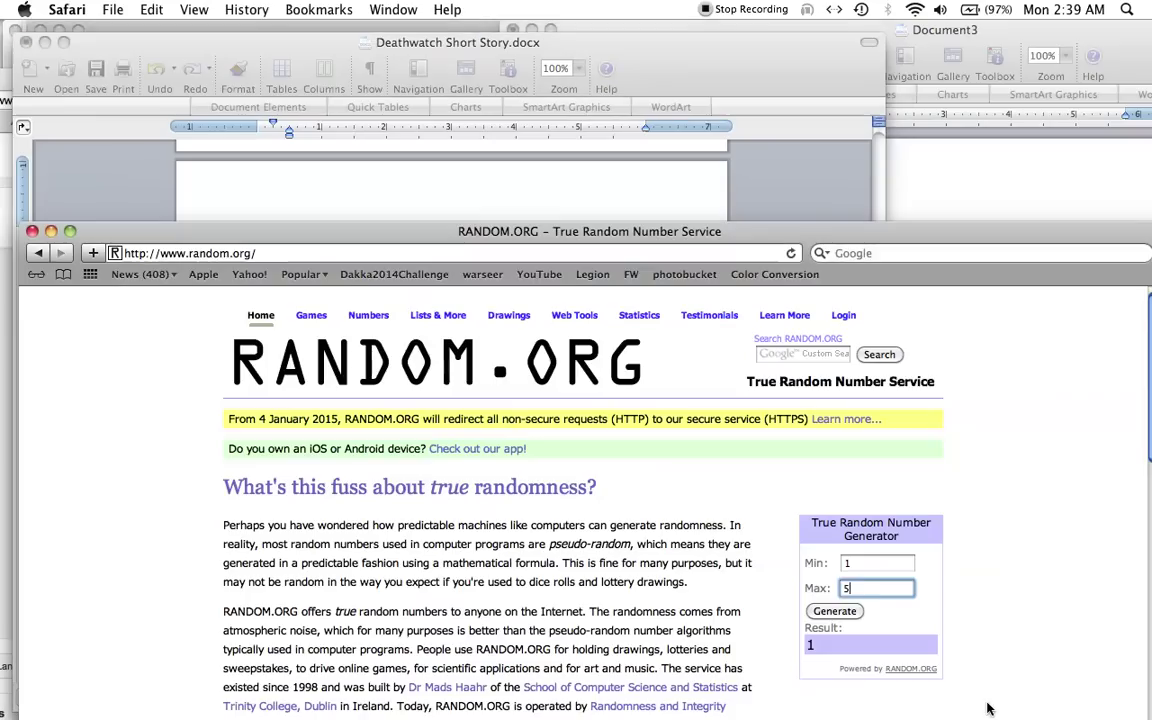
{"action": "key", "text": "BackSpace"}
{"action": "type", "text": "10"}
{"action": "left_click", "coordinate": [834, 611]}
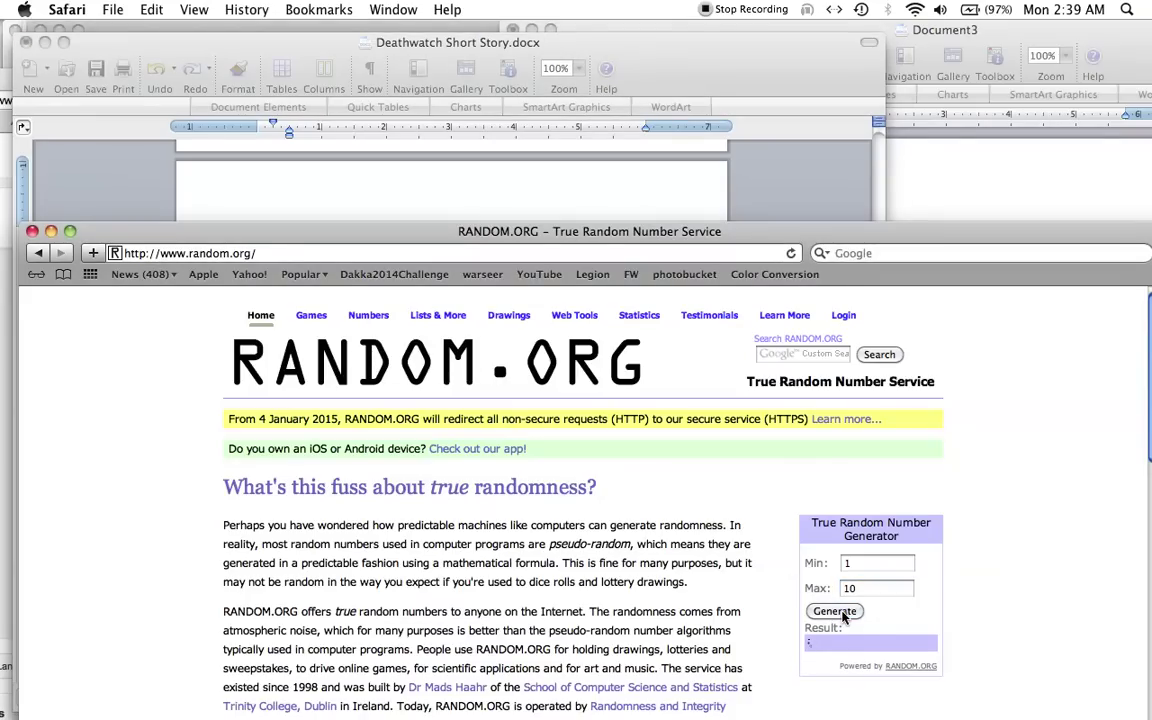
- Compare the roll with the Fate Points rule and enter 4 for Fate Points on the character sheet
{"action": "left_click", "coordinate": [714, 194]}
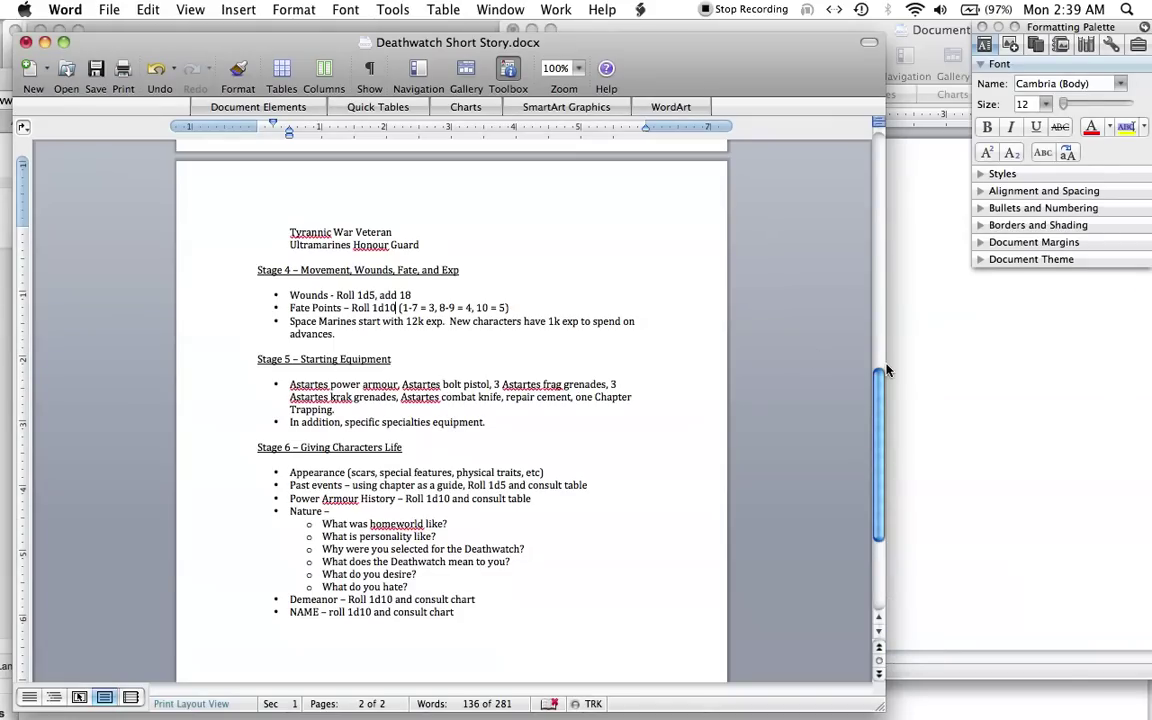
{"action": "left_click", "coordinate": [938, 380]}
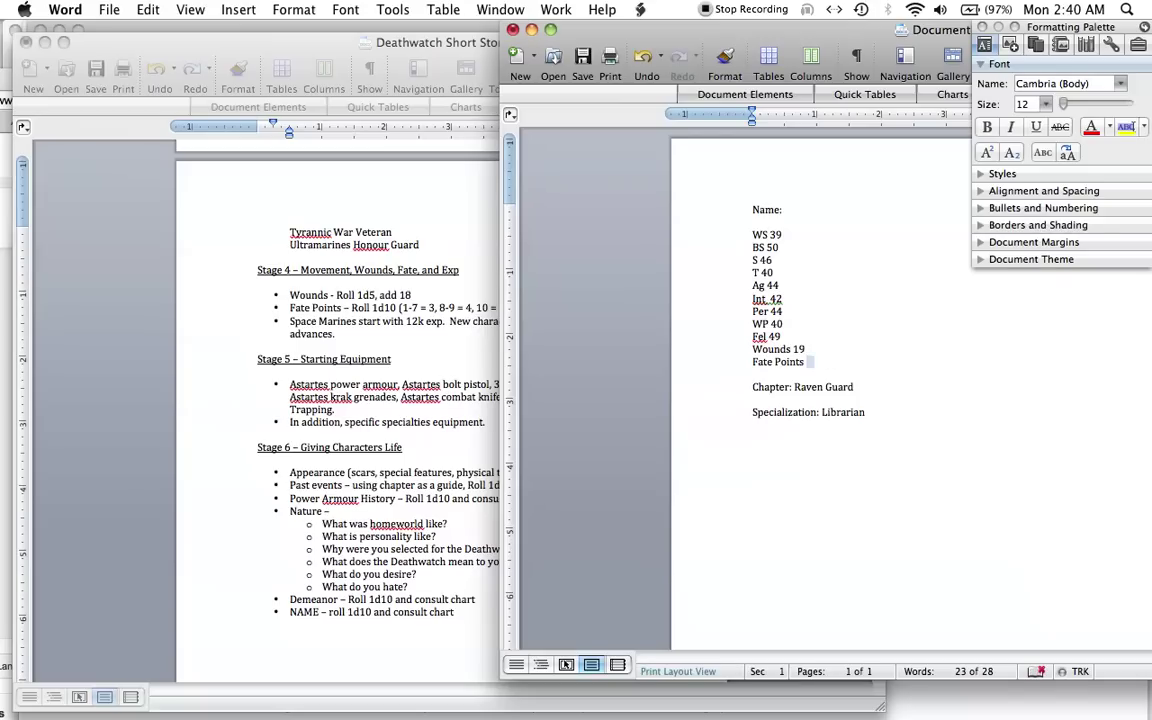
{"action": "triple_click", "coordinate": [828, 365]}
{"action": "left_click", "coordinate": [827, 362]}
{"action": "type", "text": "4"}
{"action": "key", "text": "Down"}
{"action": "key", "text": "Down"}
{"action": "key", "text": "Down"}
- Consult Stage 5 and add equipment lines below Specialization: "All as normal" and "In addition, Astartes bolter with fire selection, force weapon"
{"action": "left_click", "coordinate": [292, 311]}
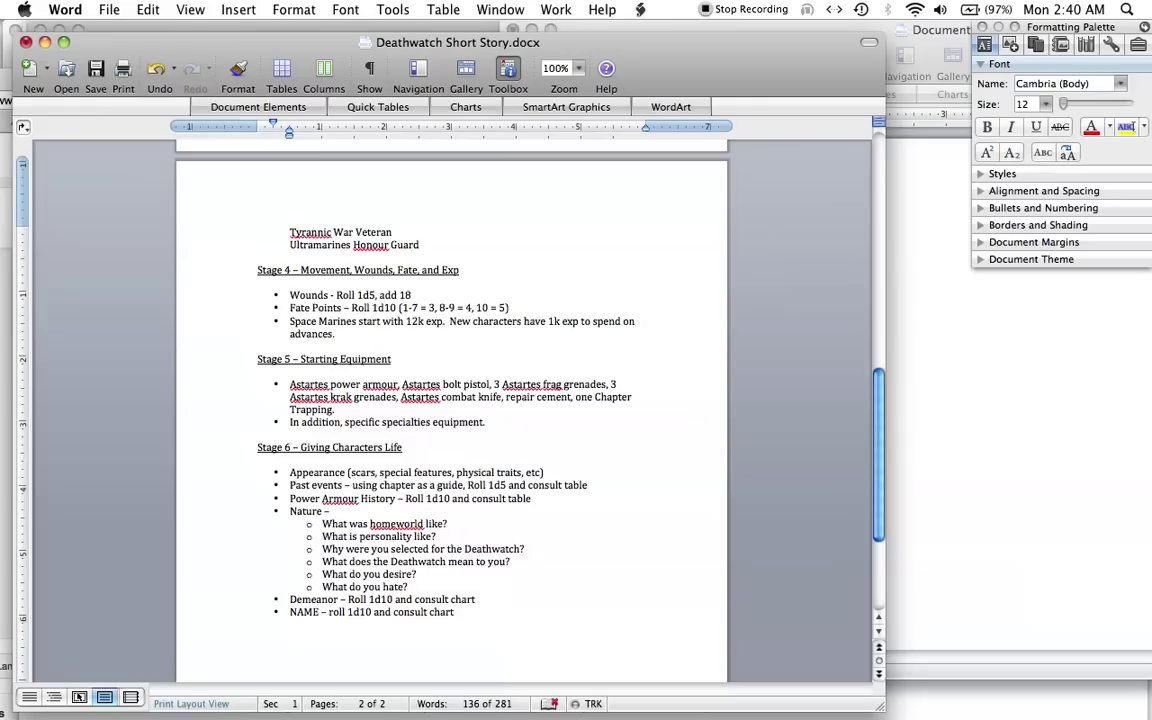
{"action": "scroll", "coordinate": [318, 333], "scroll_direction": "down", "scroll_amount": 2}
{"action": "left_click", "coordinate": [321, 290]}
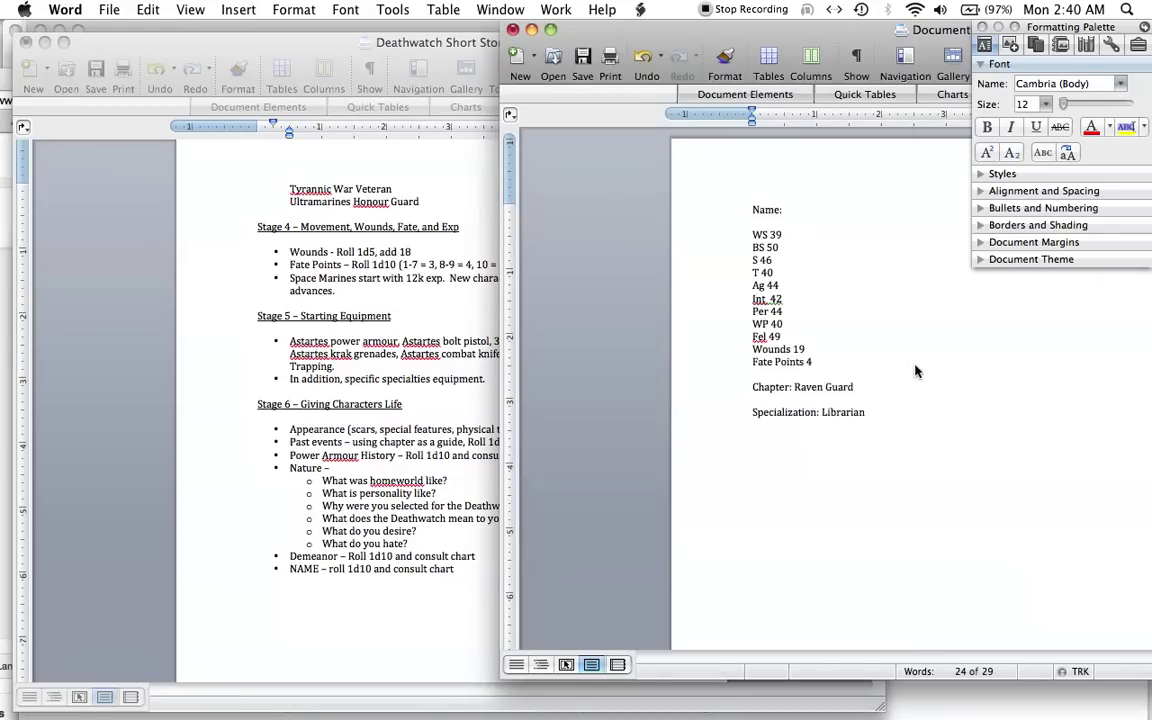
{"action": "key", "text": "super+grave"}
{"action": "left_click", "coordinate": [753, 424]}
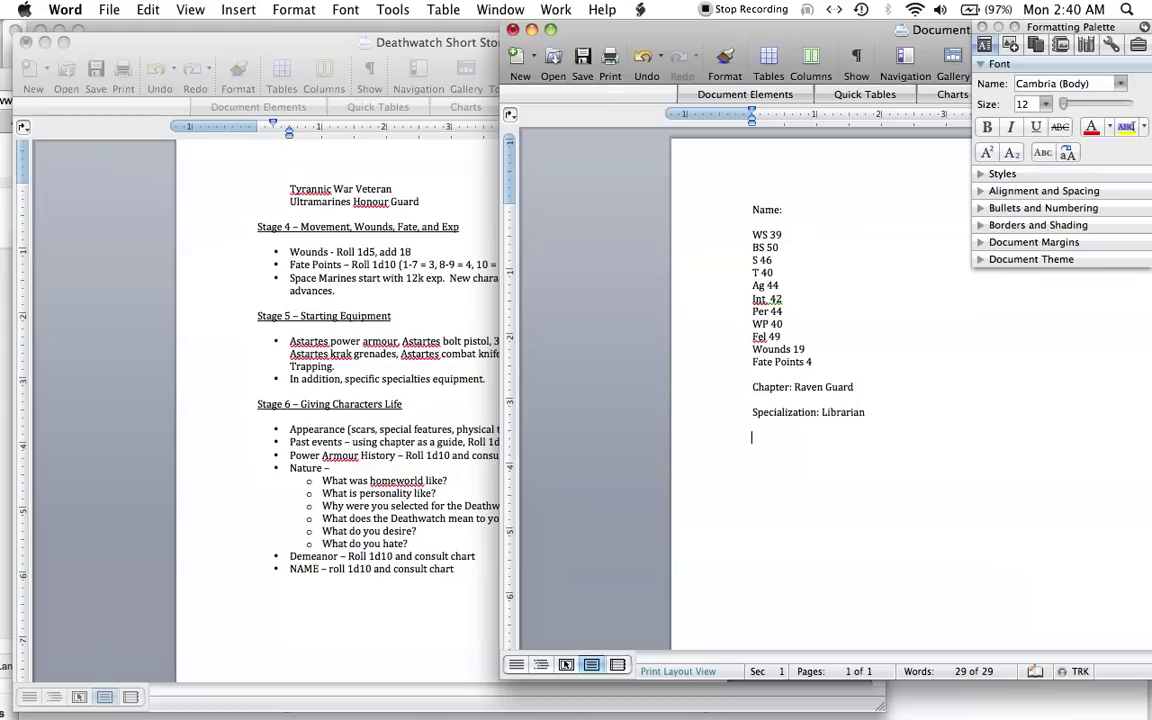
{"action": "key", "text": "Return"}
{"action": "type", "text": "All as normal"}
{"action": "key", "text": "Return"}
{"action": "type", "text": "In addition,"}
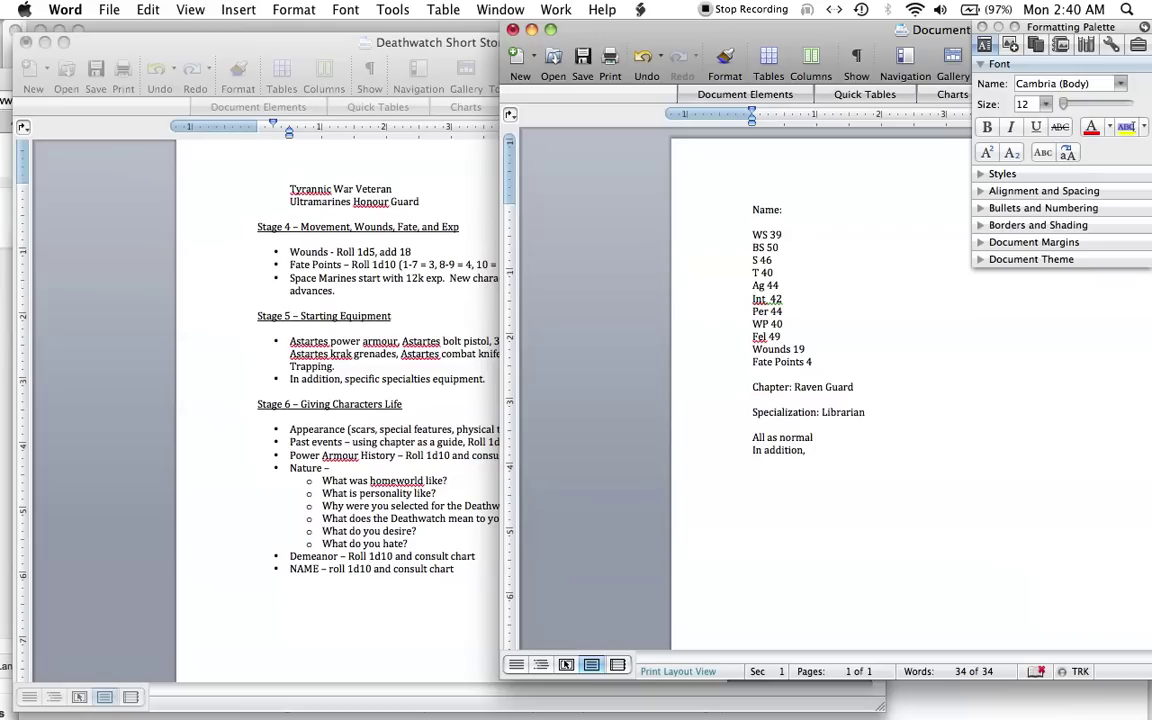
{"action": "type", "text": "Astartes bolter with f"}
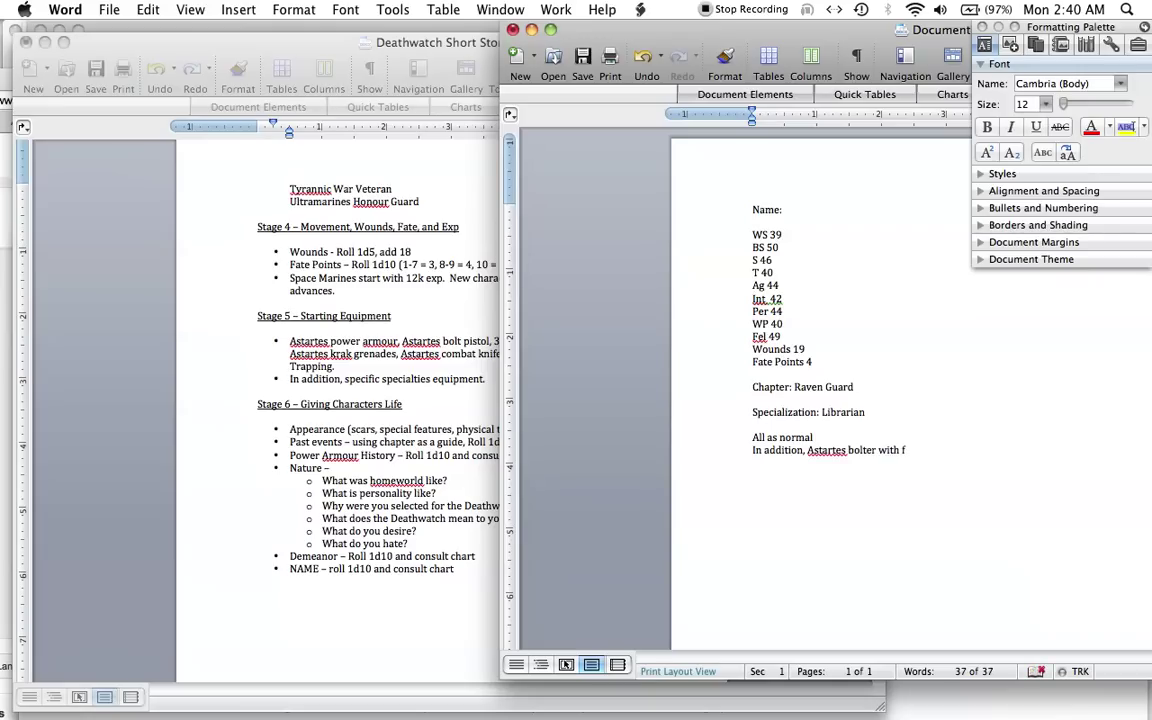
{"action": "type", "text": "ire selection, for"}
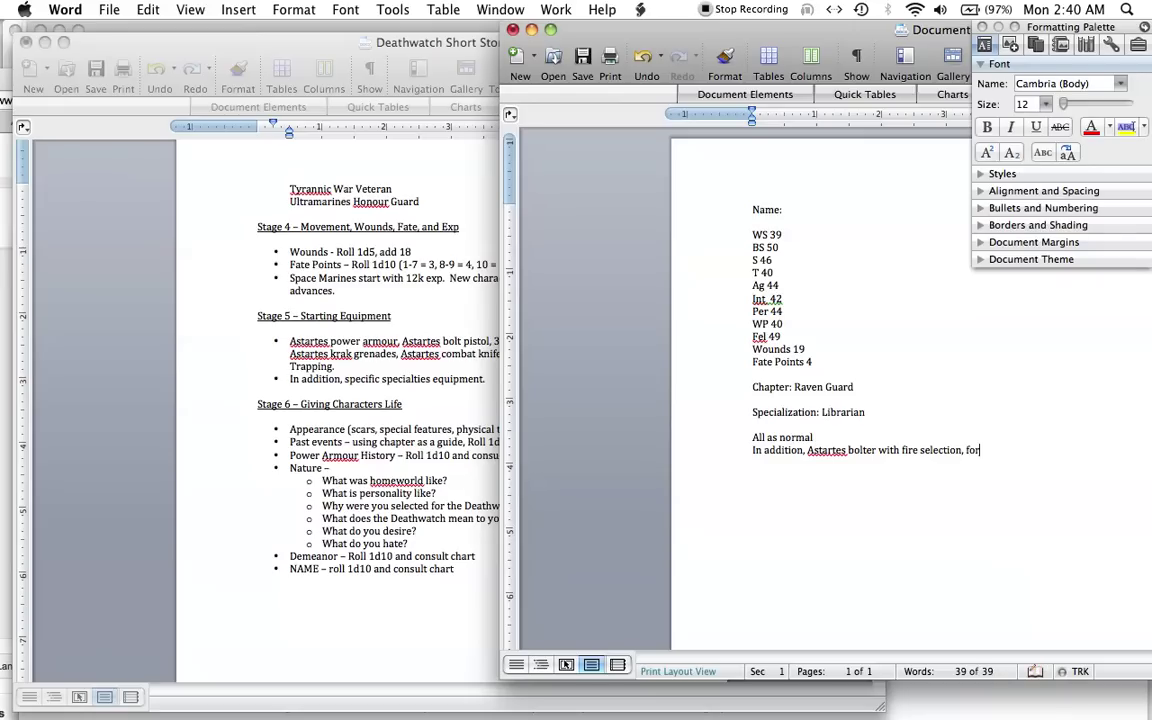
{"action": "type", "text": "ce weapon"}
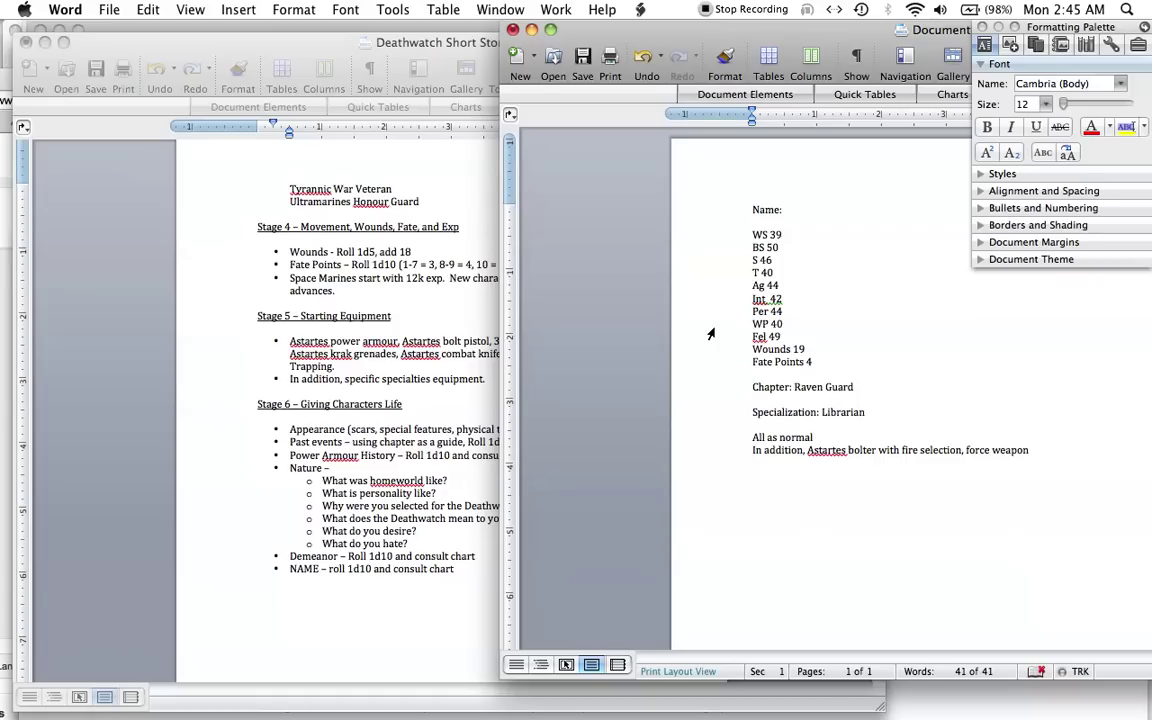
- Switch to RANDOM.ORG in Safari and generate a random number between 1 and 6
{"action": "left_click", "coordinate": [978, 683]}
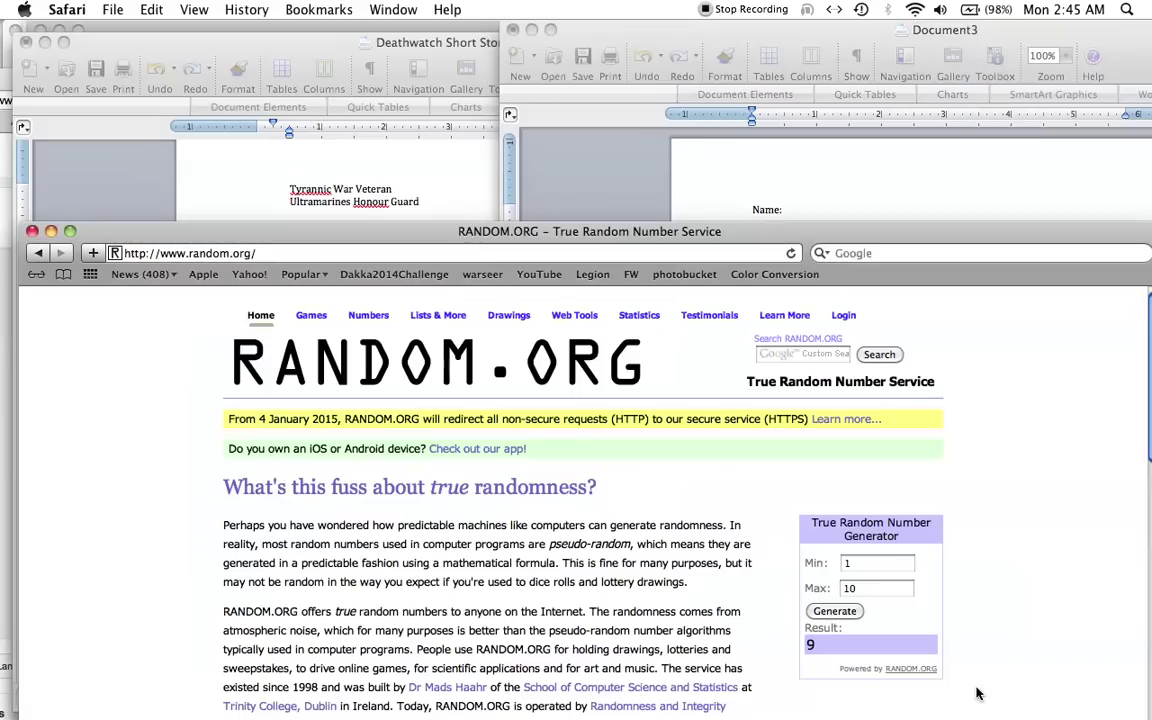
{"action": "double_click", "coordinate": [850, 588]}
{"action": "key", "text": "BackSpace"}
{"action": "type", "text": "6"}
{"action": "key", "text": "Return"}
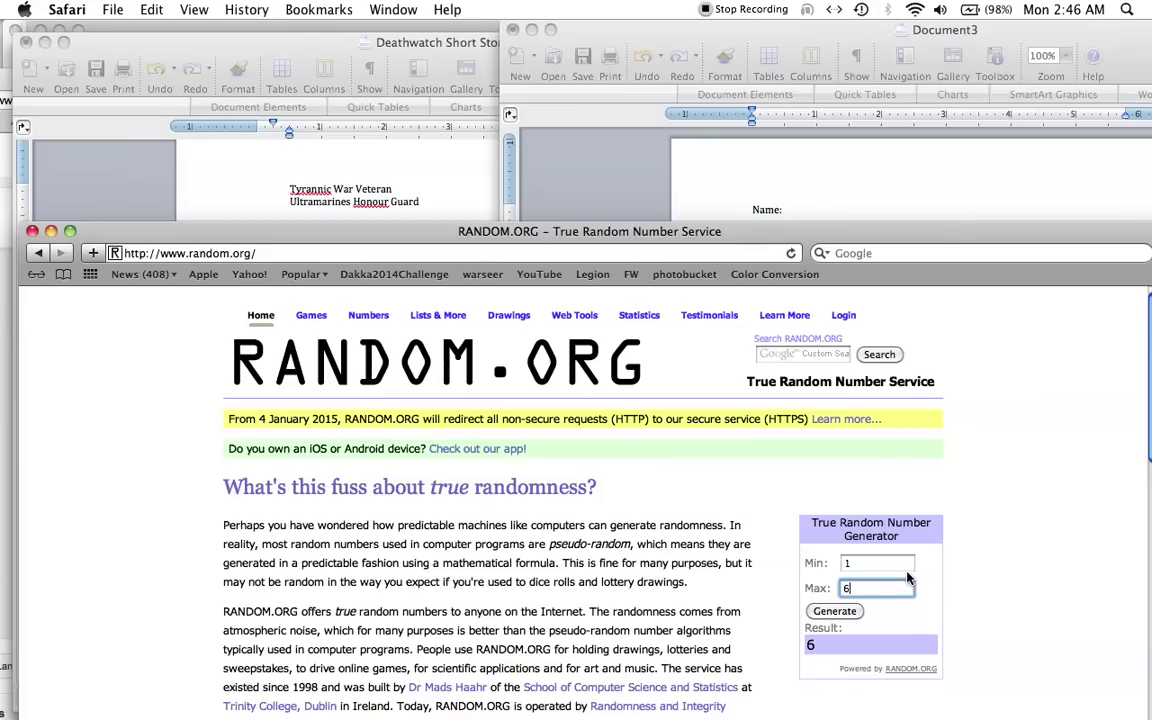
- Generate two RANDOM.ORG numbers between 1 and 5, returning to the character sheet after each roll
{"action": "key", "text": "BackSpace"}
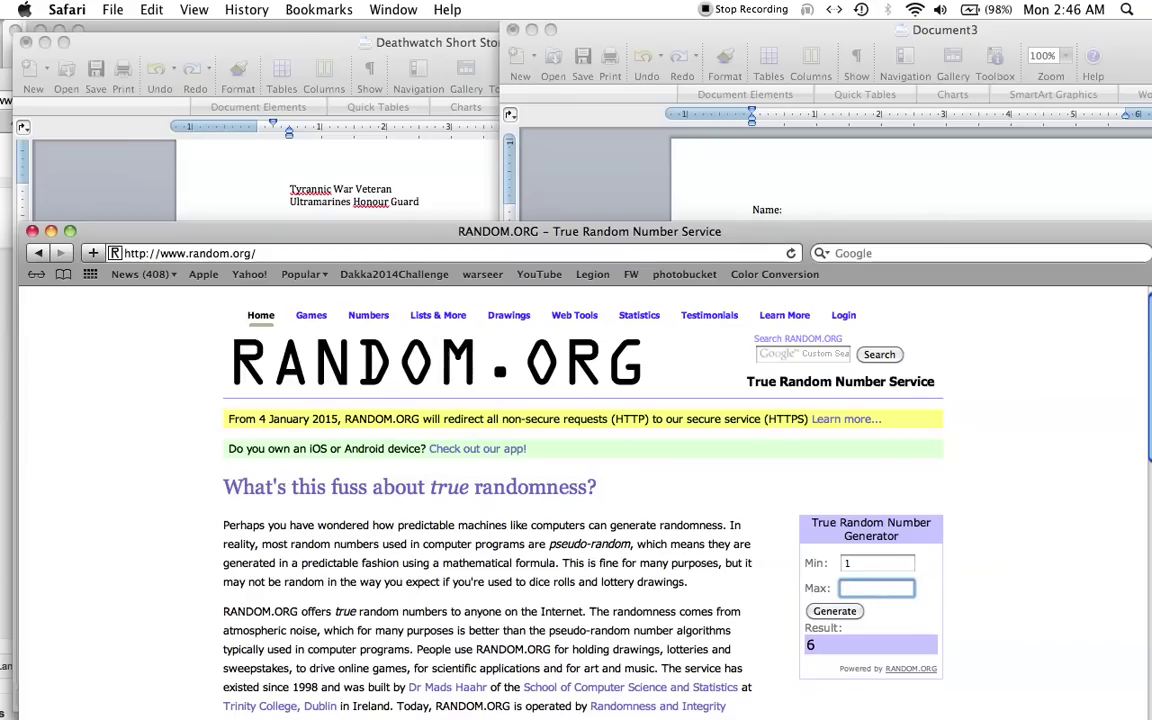
{"action": "type", "text": "5"}
{"action": "key", "text": "Return"}
{"action": "left_click", "coordinate": [918, 163]}
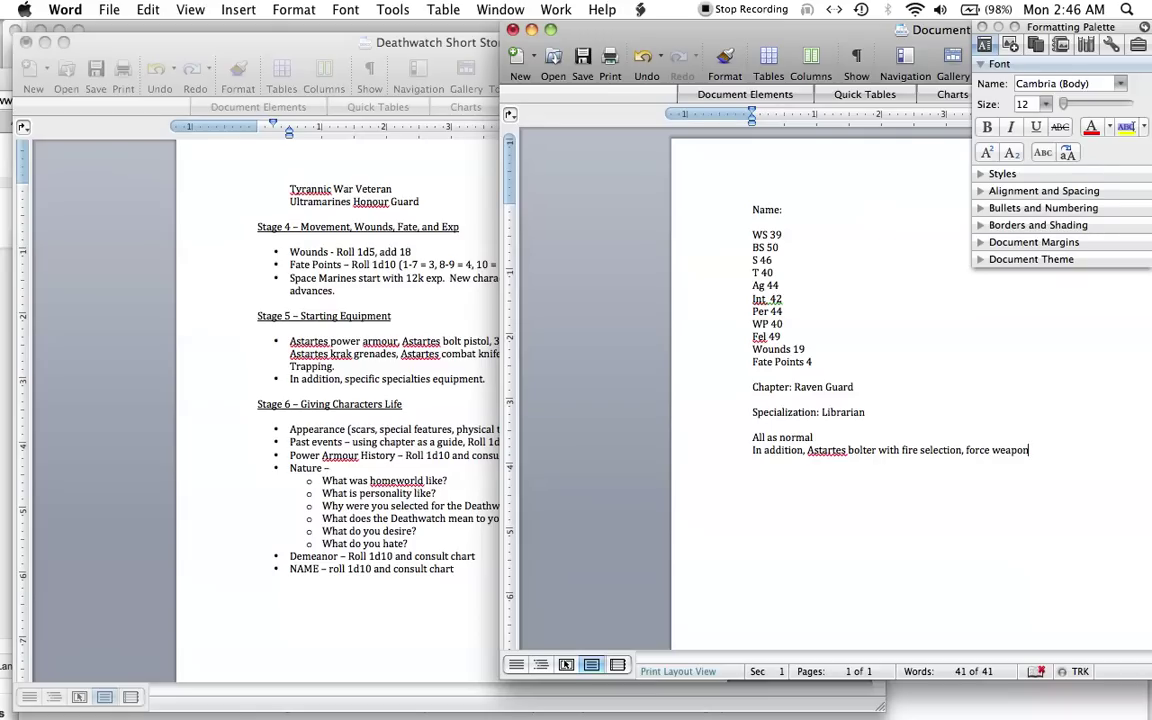
{"action": "key", "text": "super+Tab"}
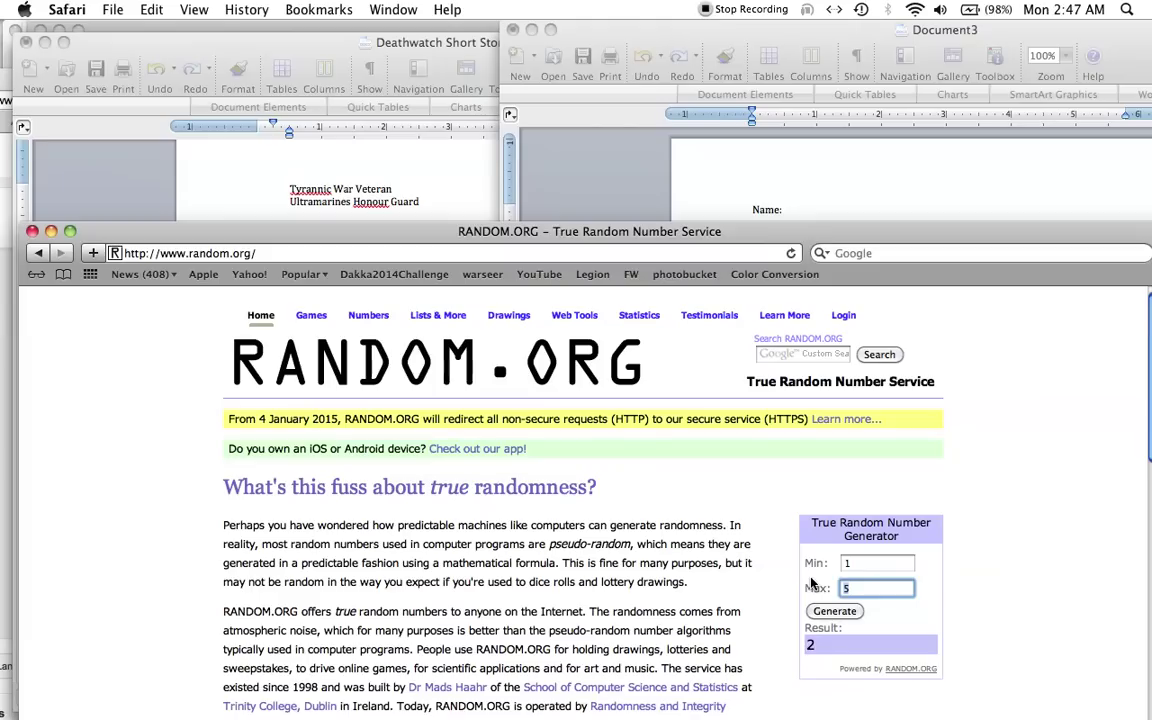
{"action": "key", "text": "Return"}
{"action": "left_click", "coordinate": [908, 170]}
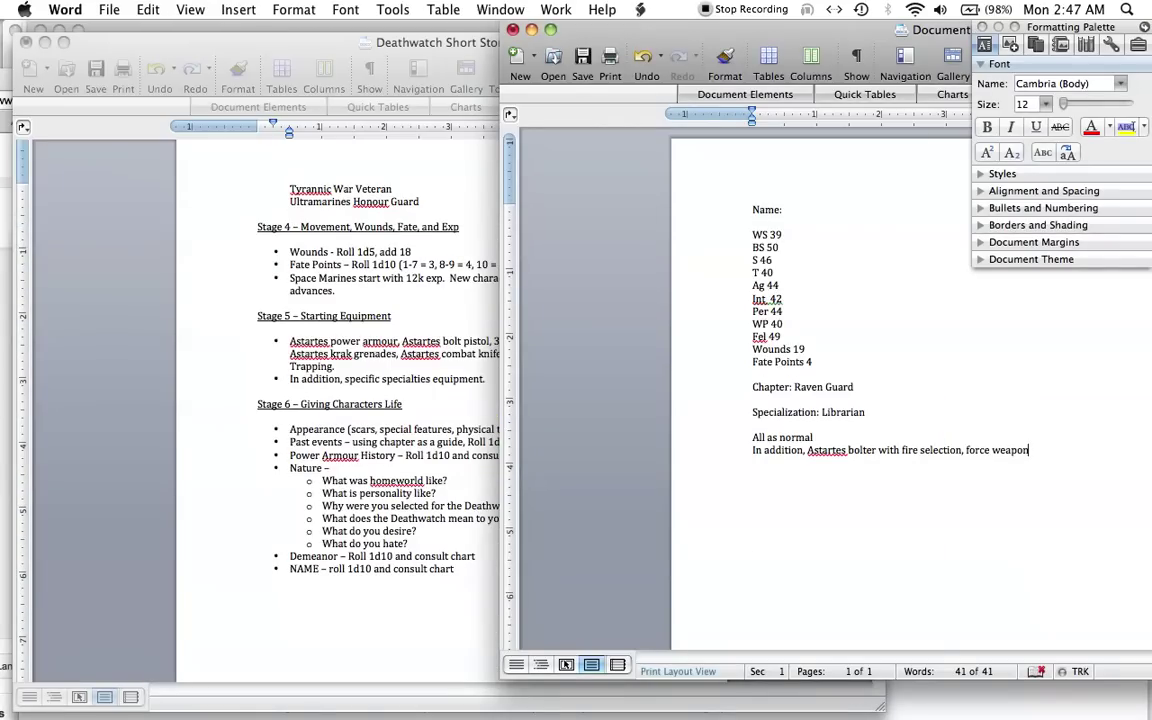
- Generate a RANDOM.ORG number between 1 and 10 and enter Yiraka as the Name on the character sheet
{"action": "key", "text": "super+Tab"}
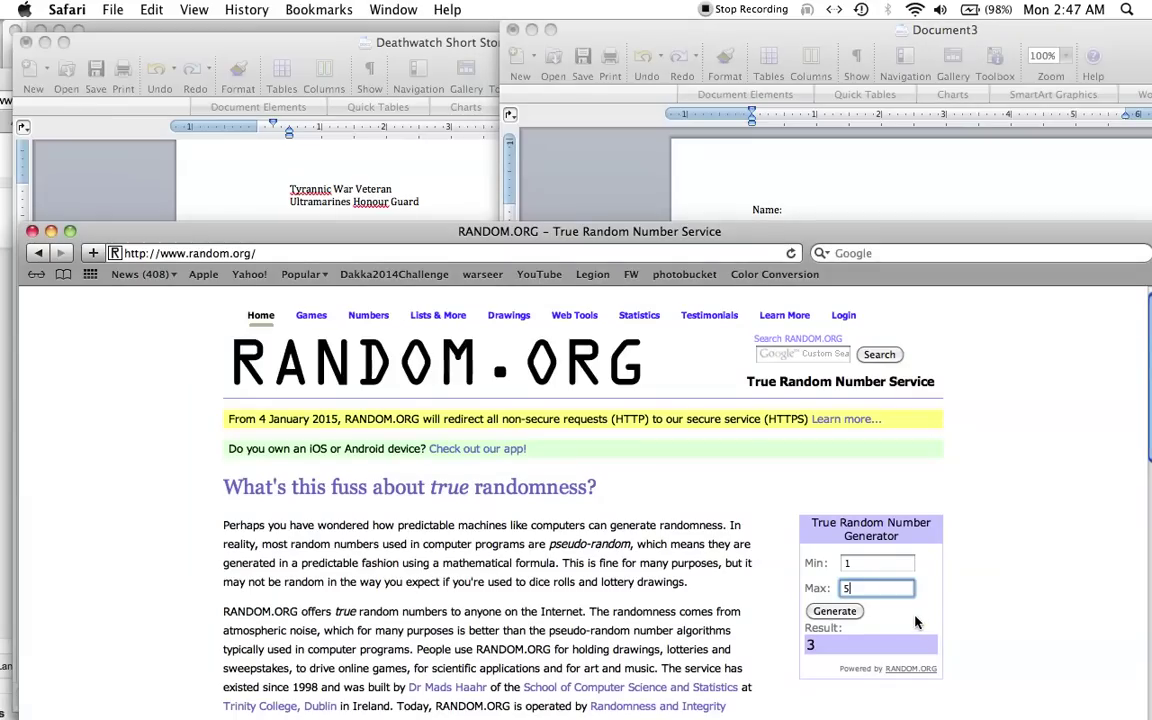
{"action": "key", "text": "BackSpace"}
{"action": "type", "text": "10"}
{"action": "left_click", "coordinate": [843, 207]}
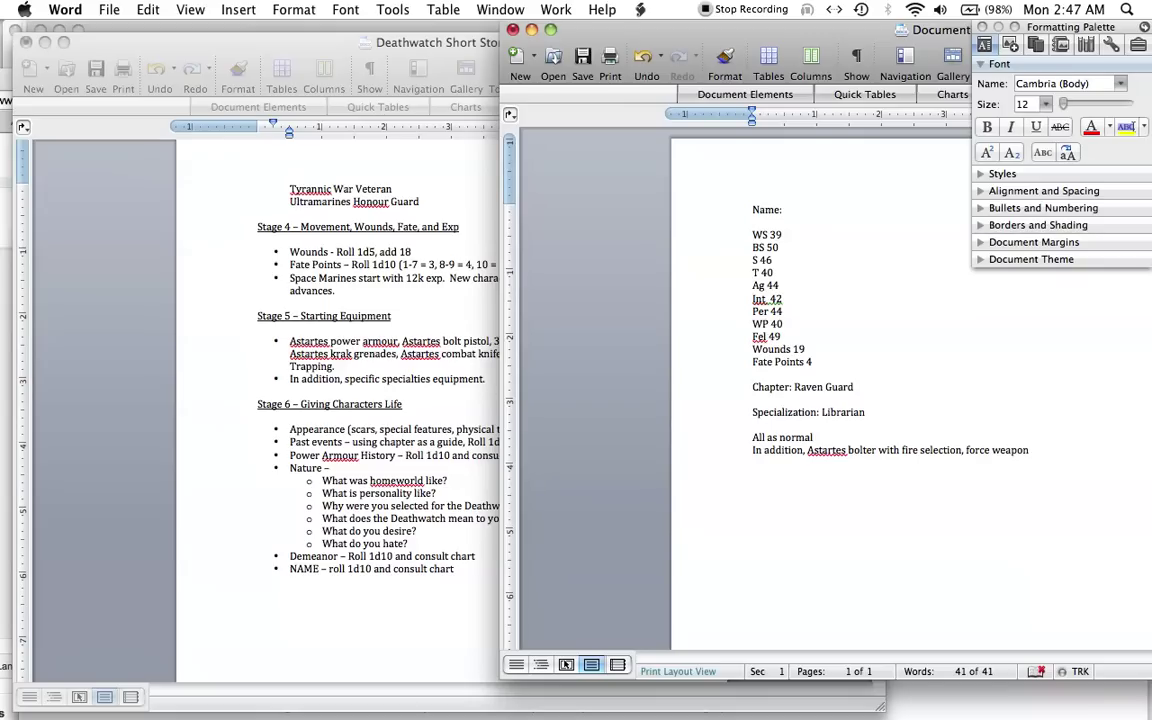
{"action": "left_click", "coordinate": [782, 209]}
{"action": "type", "text": "Yiraka"}
- Start a new paragraph below the equipment lines and consult the Stage 6 outline in the Deathwatch Short Story document
{"action": "left_click", "coordinate": [753, 424]}
{"action": "left_click", "coordinate": [1029, 450]}
{"action": "key", "text": "Return"}
{"action": "key", "text": "Return"}
{"action": "left_click", "coordinate": [343, 357]}
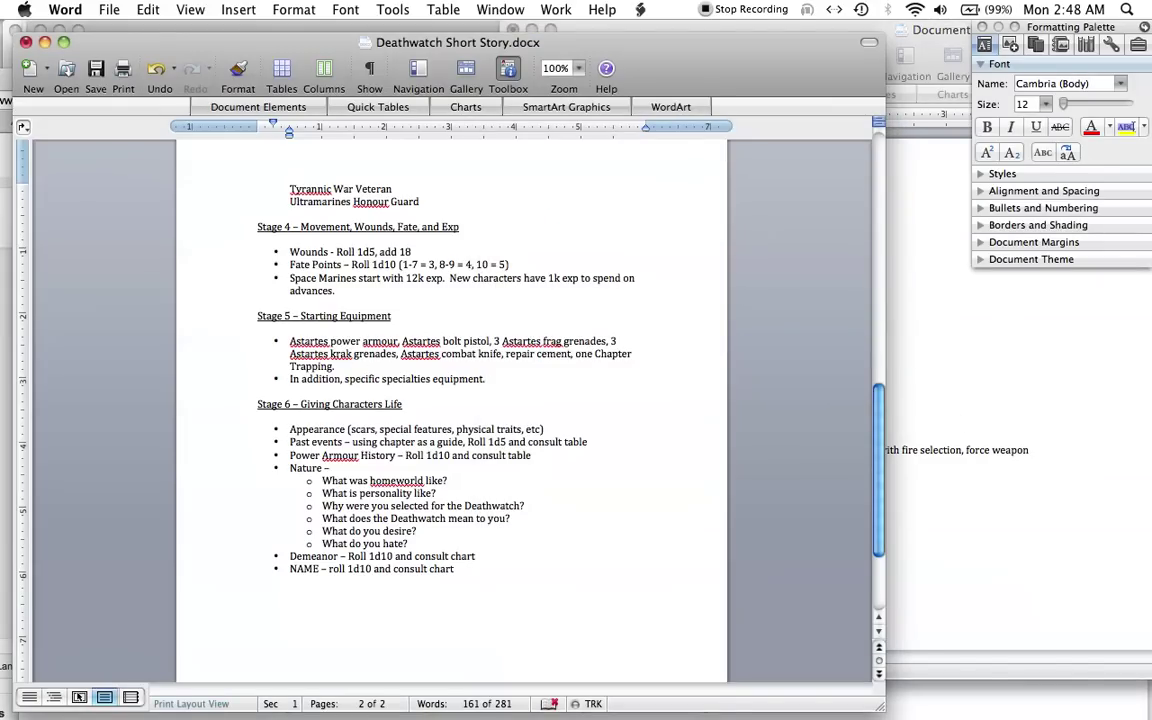
{"action": "left_click", "coordinate": [940, 392]}
{"action": "left_click", "coordinate": [752, 488]}
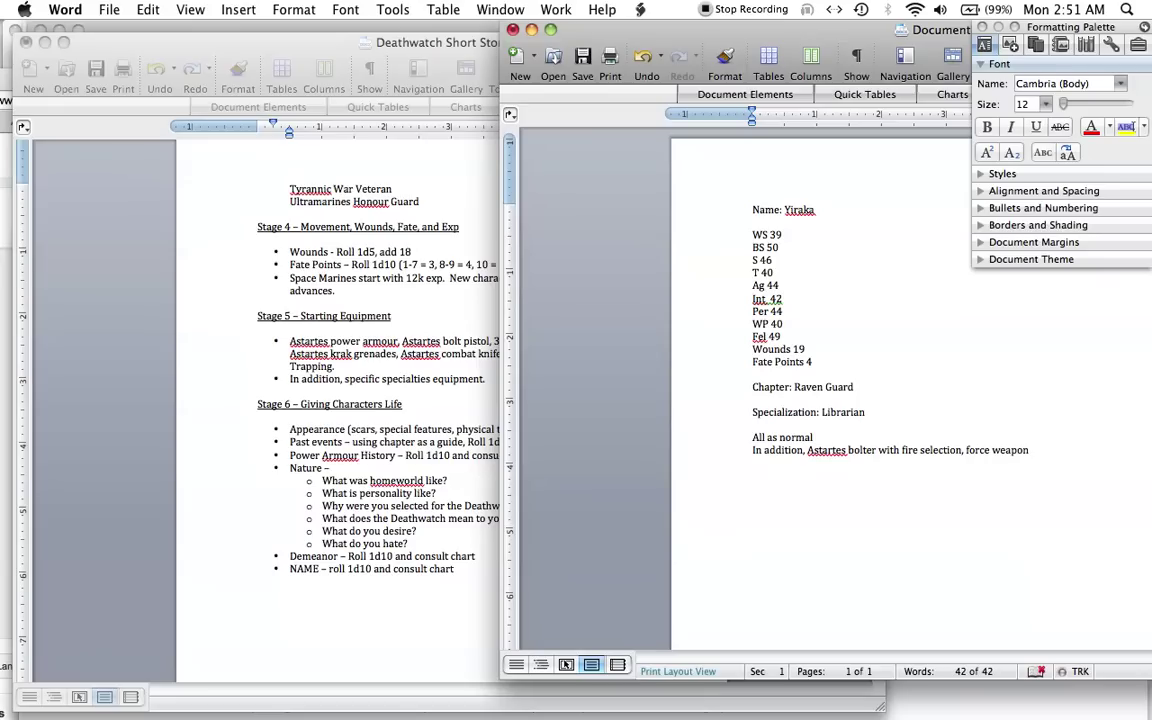
- Generate a RANDOM.ORG number between 1 and 3 and add "Raven Claw" below the equipment lines on the character sheet
{"action": "left_click", "coordinate": [953, 691]}
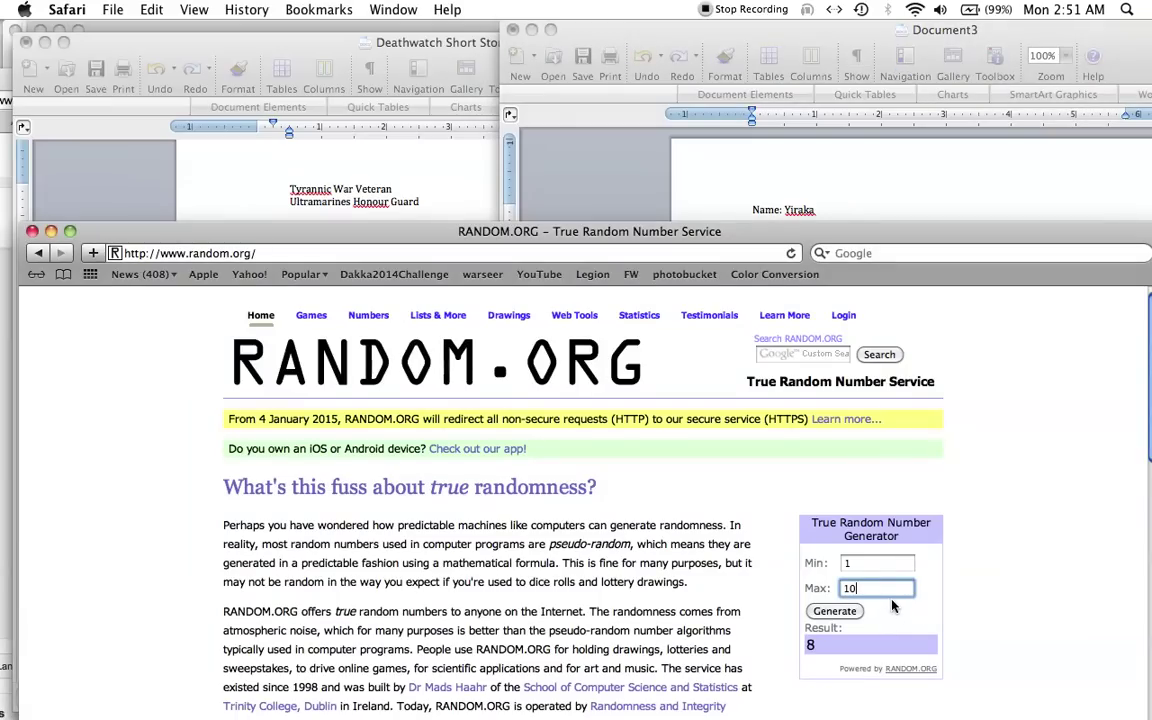
{"action": "key", "text": "BackSpace"}
{"action": "key", "text": "BackSpace"}
{"action": "type", "text": "3"}
{"action": "key", "text": "Return"}
{"action": "left_click", "coordinate": [948, 153]}
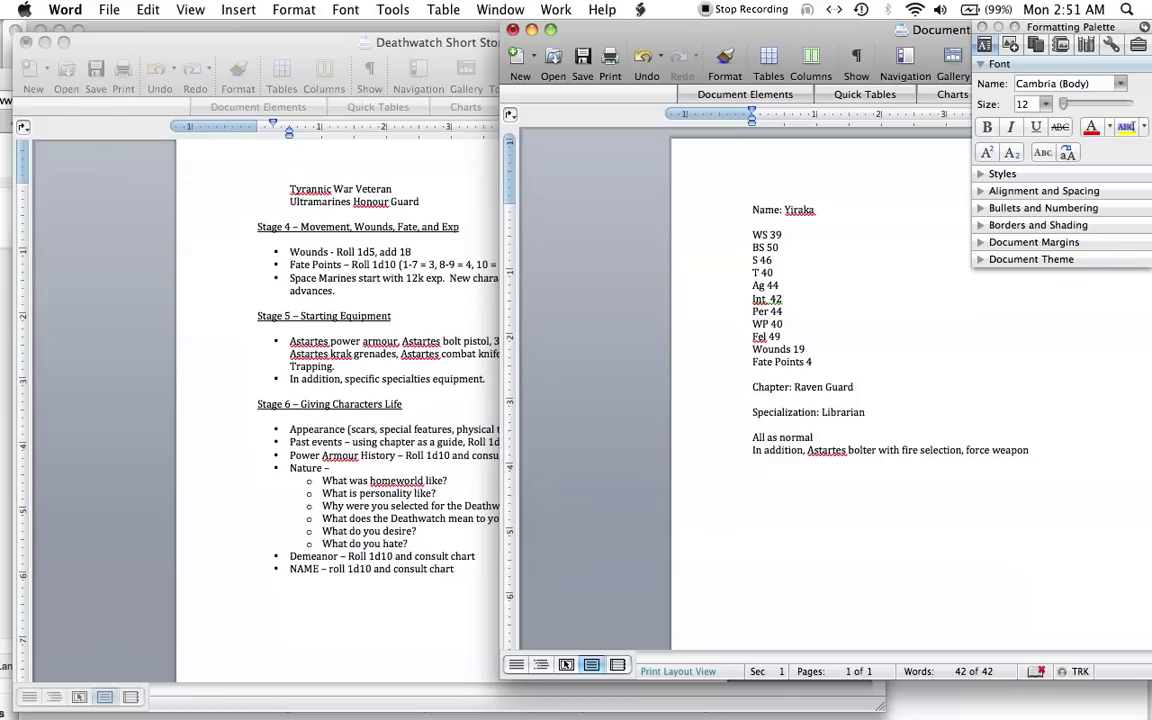
{"action": "type", "text": "Raven Claw"}
- Set the Per characteristic to 47 on the character sheet
{"action": "key", "text": "Up"}
{"action": "key", "text": "Up"}
{"action": "key", "text": "Up"}
{"action": "key", "text": "Up"}
{"action": "key", "text": "Up"}
{"action": "key", "text": "Up"}
{"action": "key", "text": "Up"}
{"action": "key", "text": "Up"}
{"action": "key", "text": "Up"}
{"action": "key", "text": "Up"}
{"action": "key", "text": "Up"}
{"action": "key", "text": "Up"}
{"action": "key", "text": "Up"}
{"action": "key", "text": "BackSpace"}
{"action": "type", "text": "7"}
- Consult the Stage 4 experience rule in the Deathwatch Short Story document and return to the character sheet
{"action": "left_click", "coordinate": [333, 382]}
{"action": "scroll", "coordinate": [333, 382], "scroll_direction": "down", "scroll_amount": 2}
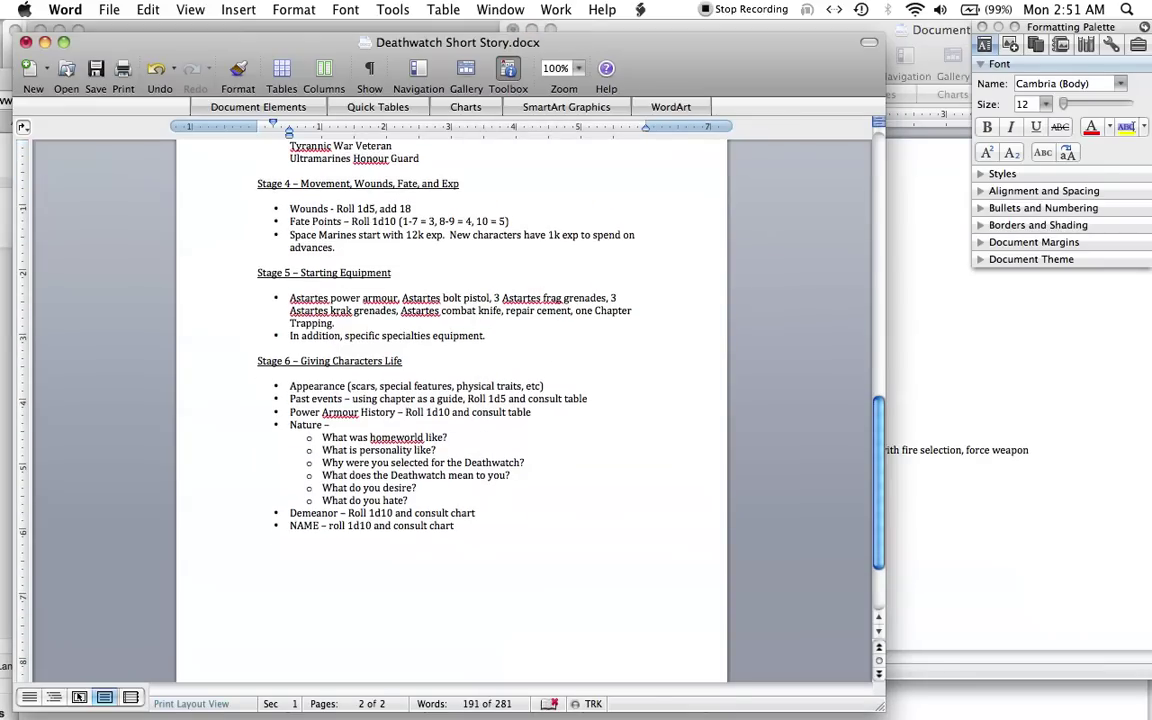
{"action": "left_click", "coordinate": [997, 447]}
{"action": "key", "text": "Up"}
{"action": "key", "text": "Down"}
{"action": "key", "text": "Down"}
{"action": "key", "text": "Down"}
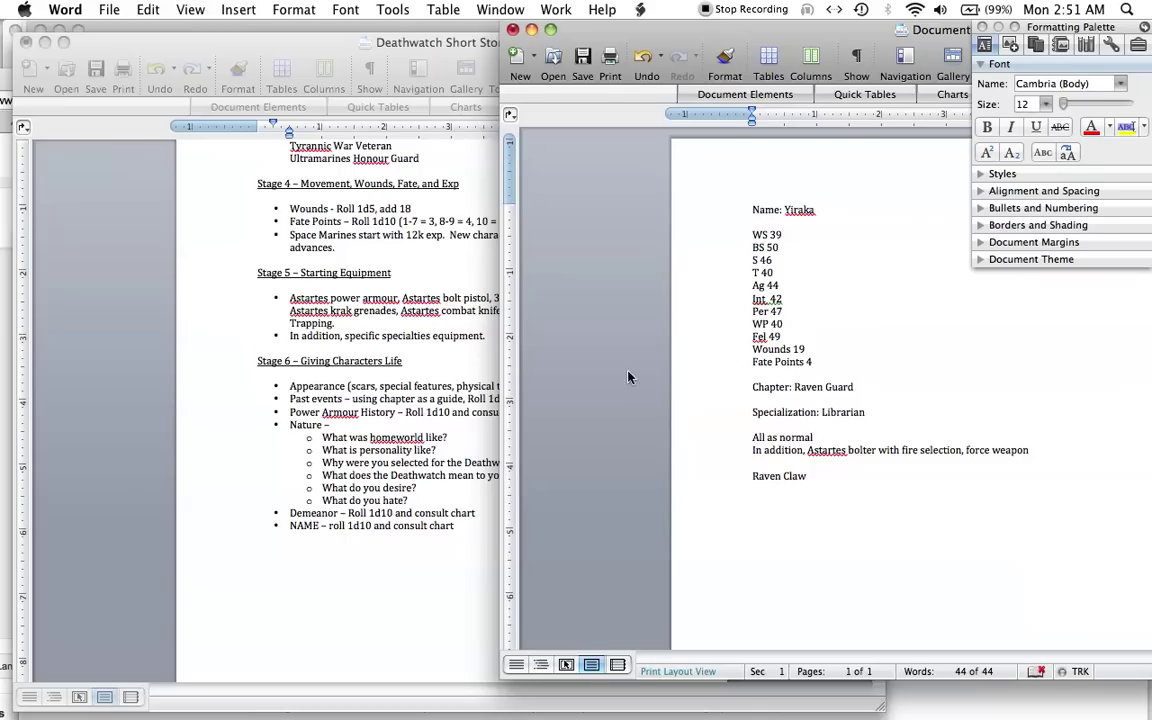
- Add an experience line reading "XP – 12,000" between the Name and WS lines, leaving blank lines below it
{"action": "key", "text": "Up"}
{"action": "key", "text": "Up"}
{"action": "key", "text": "Up"}
{"action": "key", "text": "Up"}
{"action": "key", "text": "Up"}
{"action": "key", "text": "Up"}
{"action": "key", "text": "Up"}
{"action": "key", "text": "Up"}
{"action": "key", "text": "Up"}
{"action": "key", "text": "Up"}
{"action": "key", "text": "Up"}
{"action": "key", "text": "Up"}
{"action": "key", "text": "Up"}
{"action": "key", "text": "Up"}
{"action": "key", "text": "Up"}
{"action": "key", "text": "Up"}
{"action": "key", "text": "Up"}
{"action": "key", "text": "Up"}
{"action": "key", "text": "Up"}
{"action": "key", "text": "Up"}
{"action": "key", "text": "Up"}
{"action": "type", "text": "\\"}
{"action": "key", "text": "Return"}
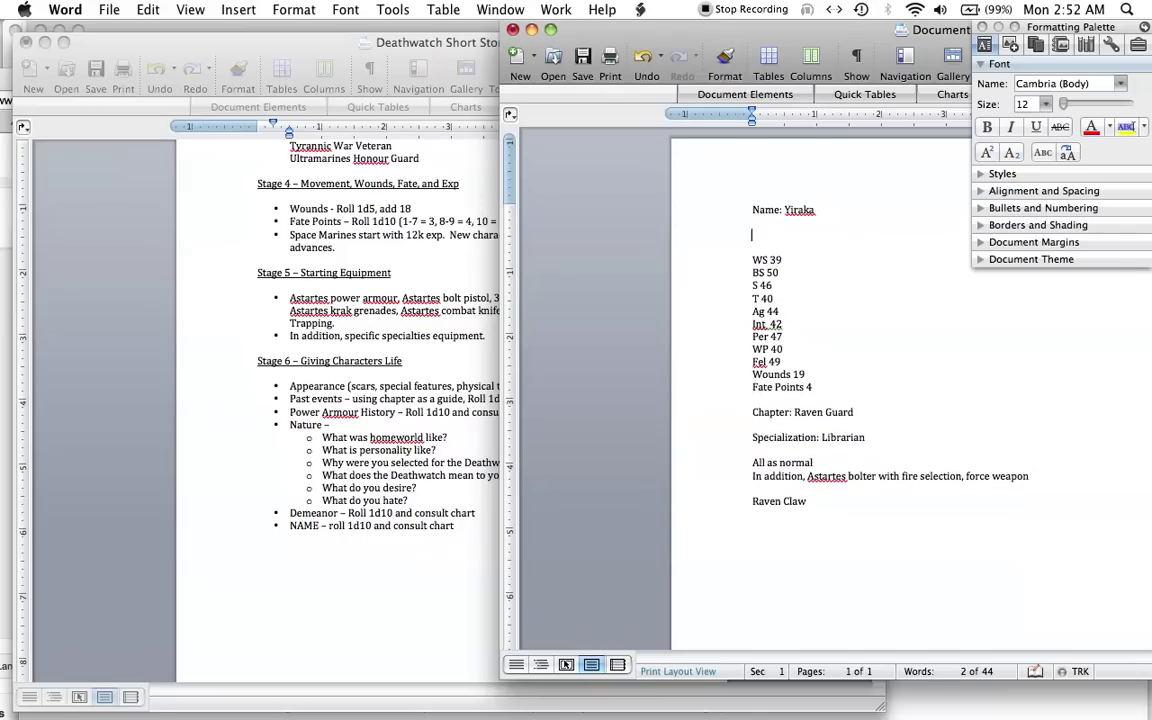
{"action": "type", "text": "XP - 12k"}
{"action": "key", "text": "Return"}
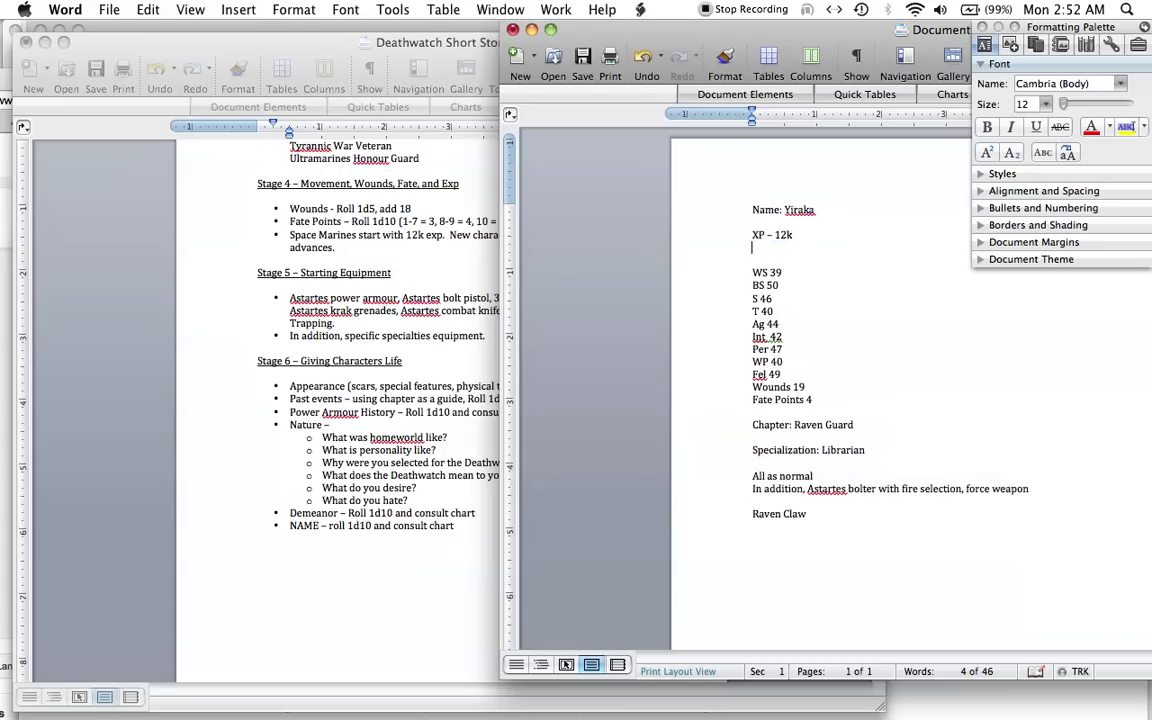
{"action": "key", "text": "BackSpace"}
{"action": "type", "text": ",000"}
{"action": "key", "text": "Down"}
{"action": "key", "text": "Return"}
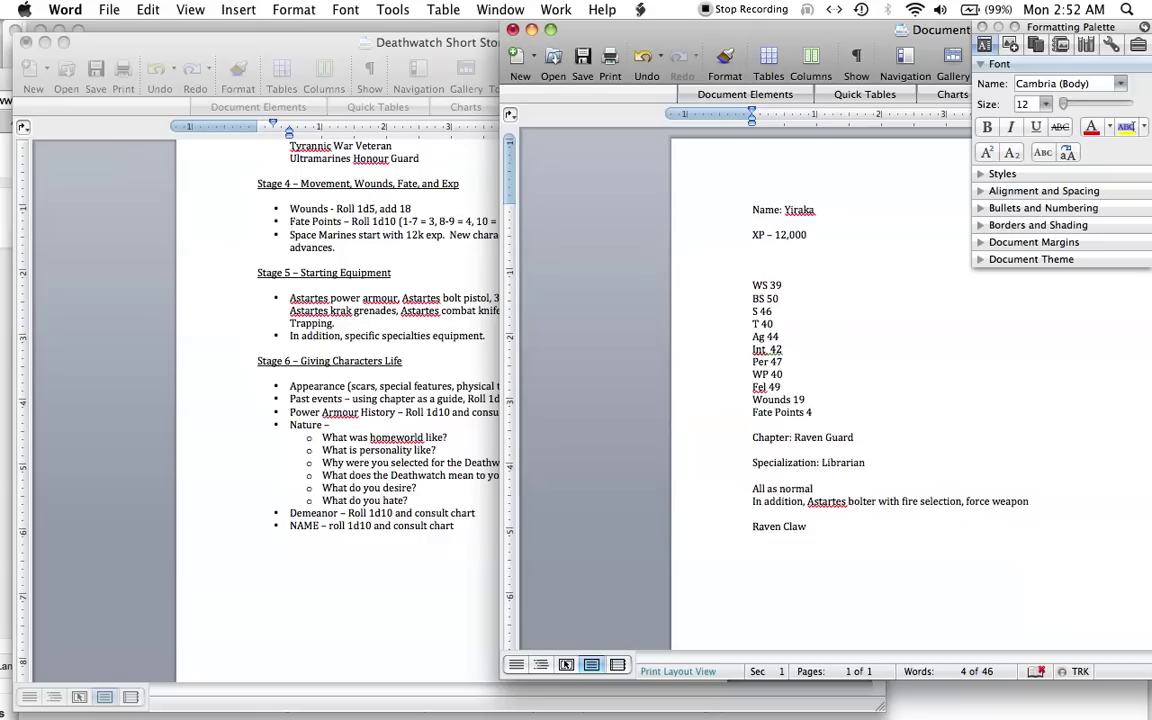
- Enter "+" and "1,000" on separate lines below the XP entry
{"action": "key", "text": "Up"}
{"action": "type", "text": "+"}
{"action": "key", "text": "Down"}
{"action": "type", "text": "1,000"}
{"action": "double_click", "coordinate": [791, 237]}
{"action": "left_click", "coordinate": [789, 240]}
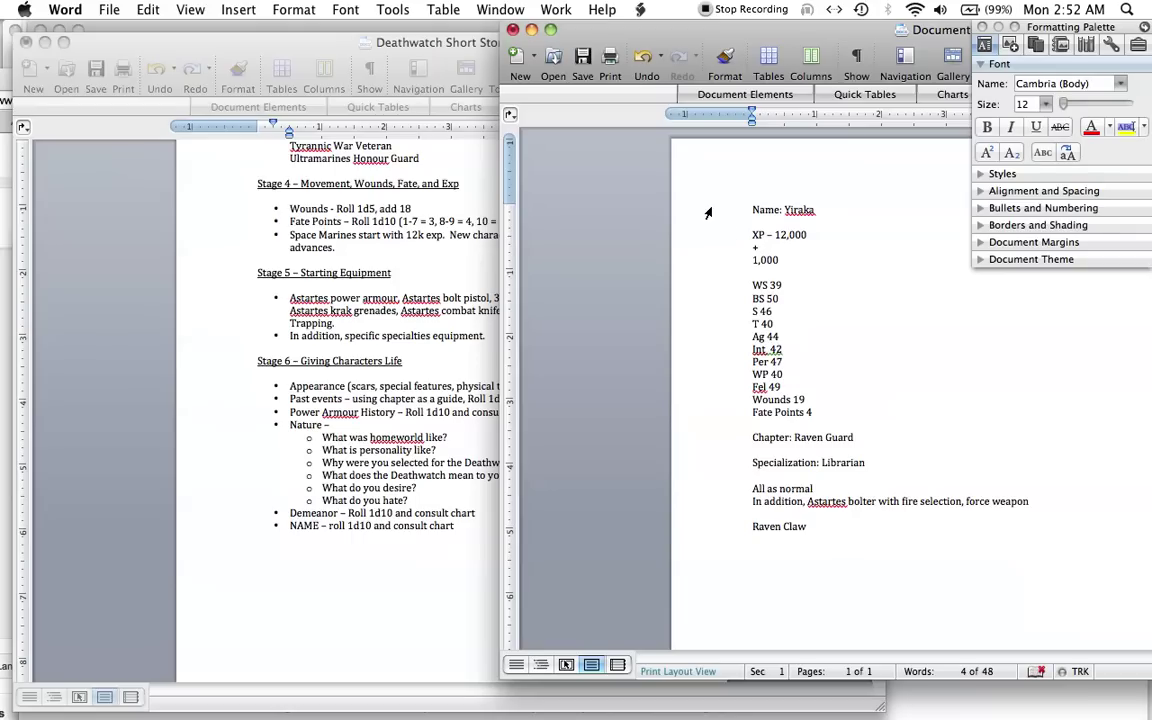